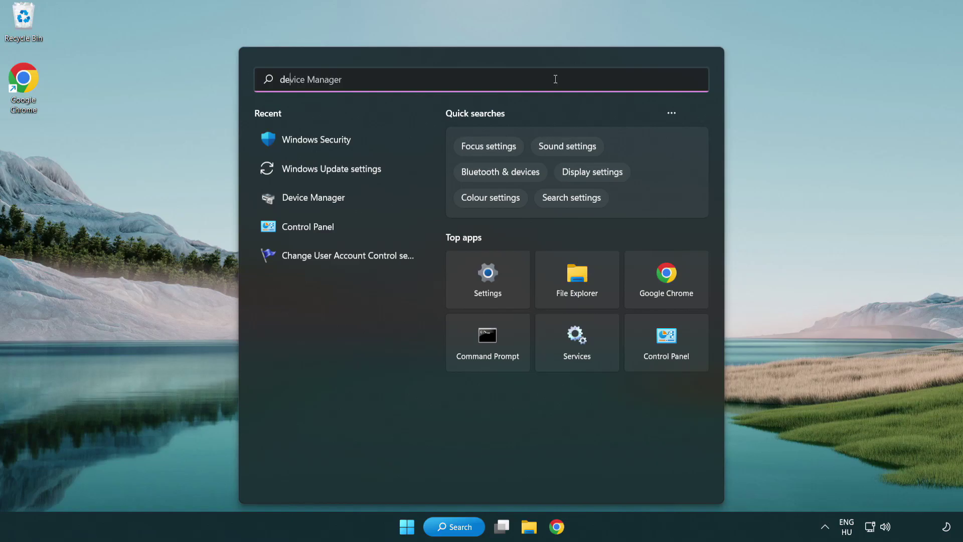
# Step: Find and open Device Manager through the Windows search, and move its window towards the middle of the desktop
pyautogui.write('nager')
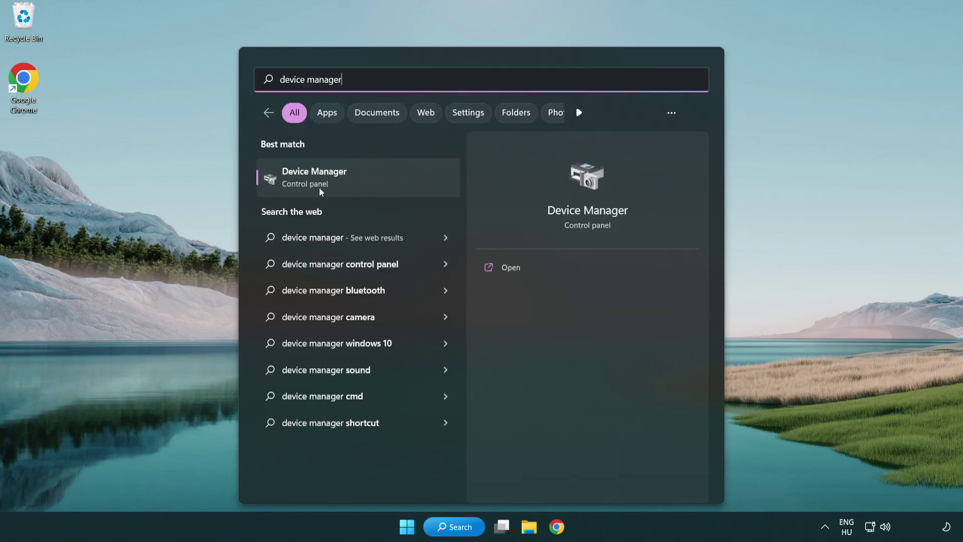
pyautogui.click(386, 182)
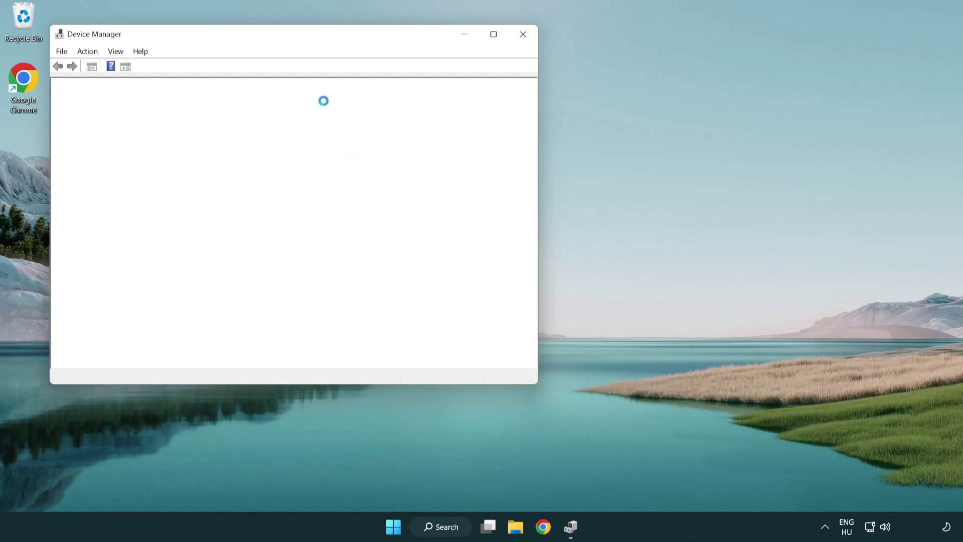
pyautogui.moveTo(264, 41); pyautogui.dragTo(422, 96)
# Step: Run an automatic driver search for the VMware SVGA 3D display adapter, and close the update wizard and Device Manager
pyautogui.click(274, 200)
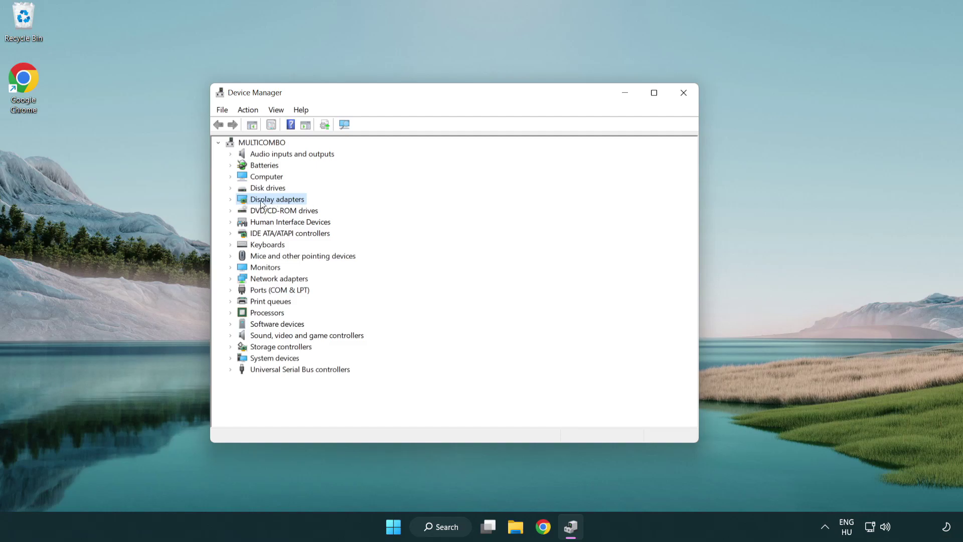
pyautogui.click(230, 199)
pyautogui.click(286, 213)
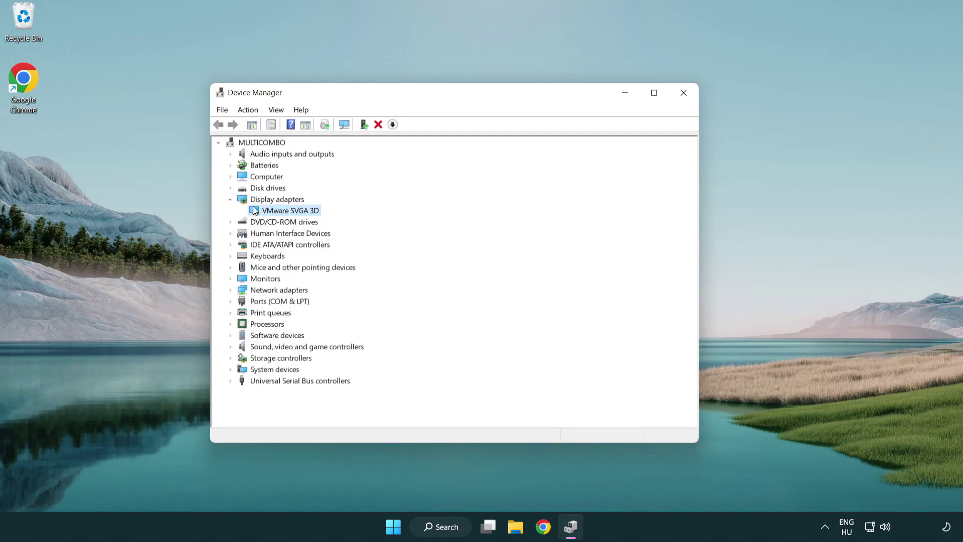
pyautogui.rightClick(287, 215)
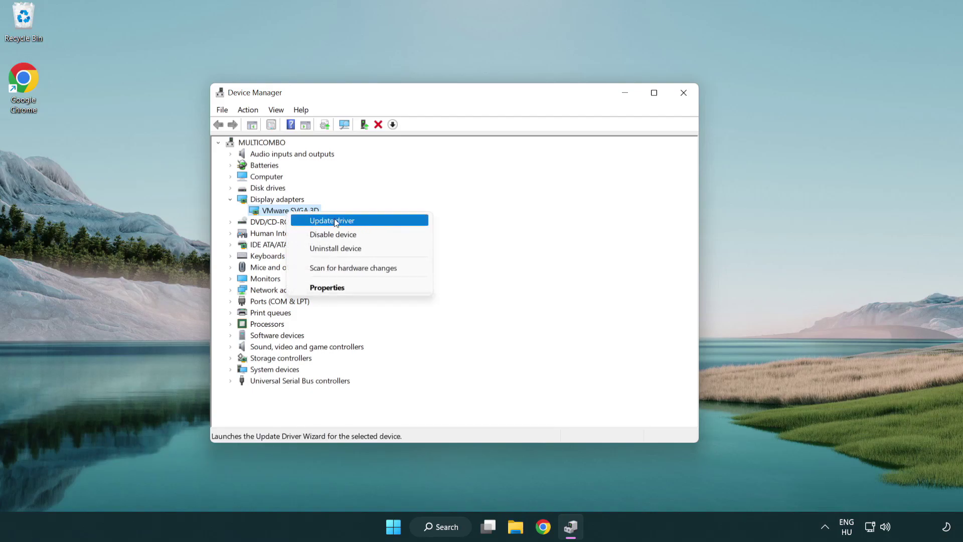
pyautogui.click(379, 221)
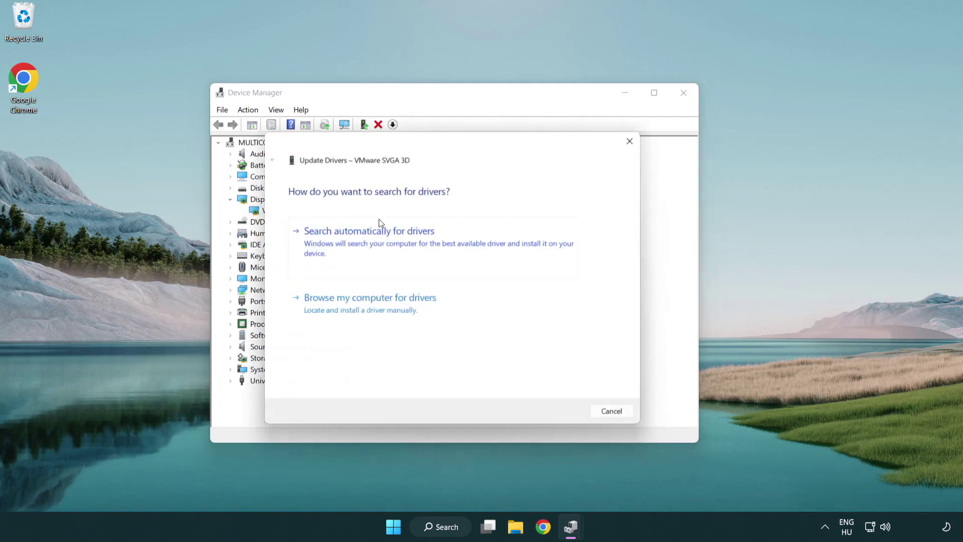
pyautogui.moveTo(401, 146); pyautogui.dragTo(421, 140)
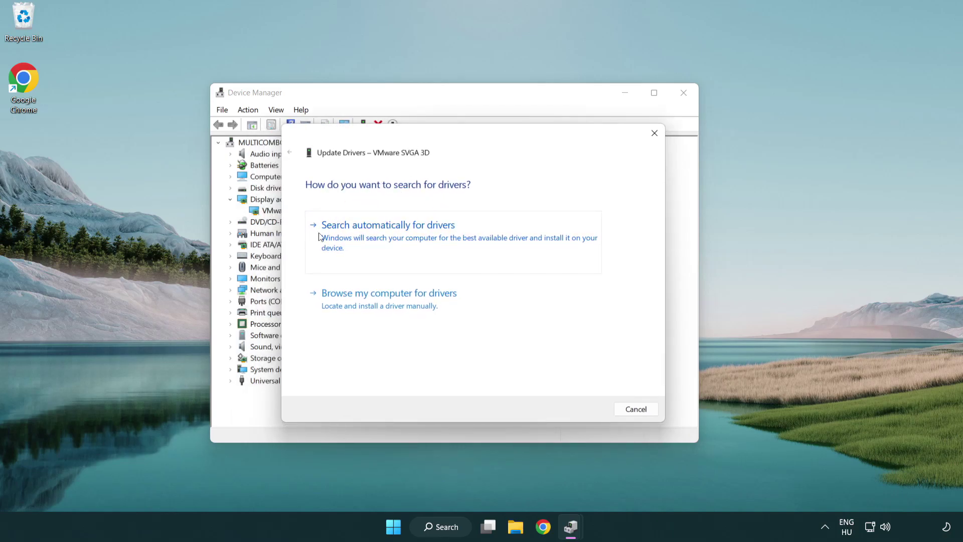
pyautogui.click(424, 237)
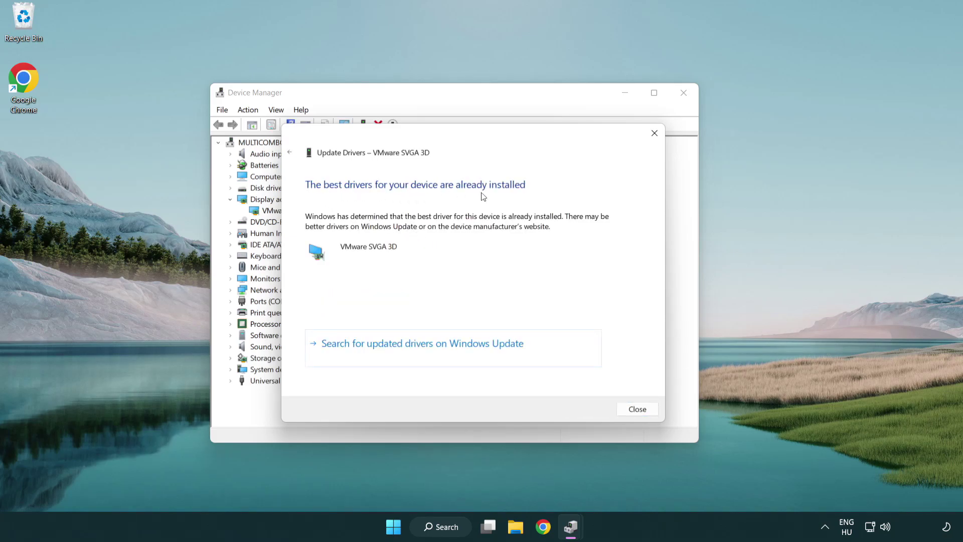
pyautogui.click(638, 410)
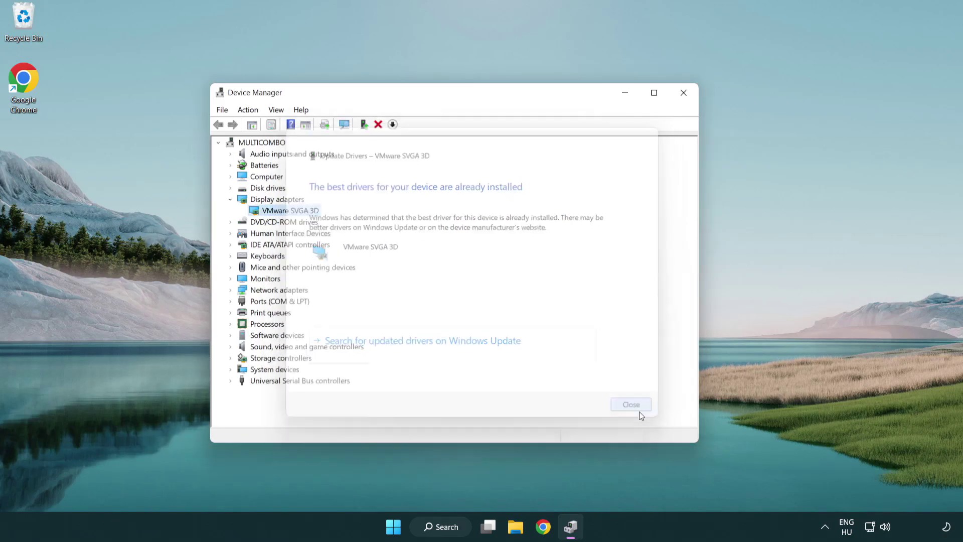
pyautogui.click(684, 94)
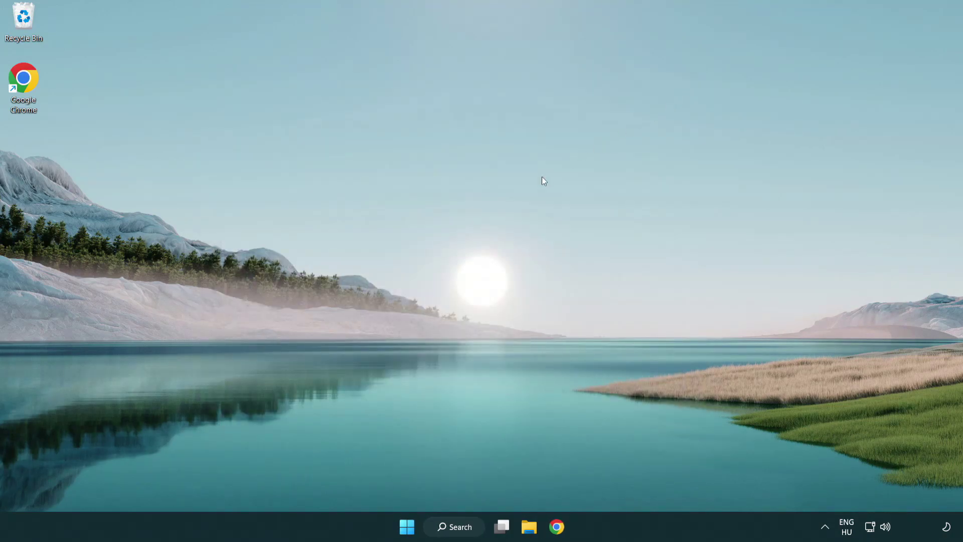
# Step: Open the Windows Update settings by searching for "update", check for updates, and close Settings
pyautogui.click(464, 526)
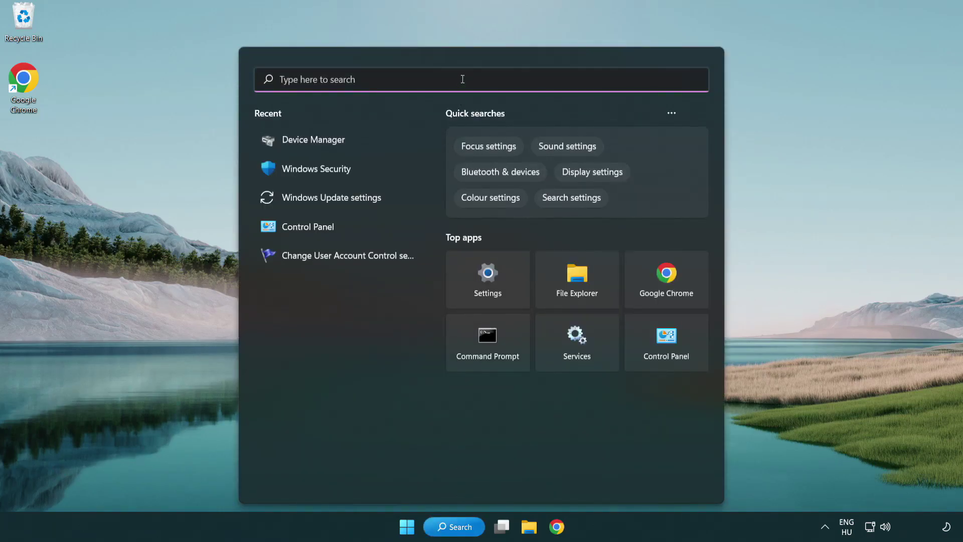
pyautogui.write('update')
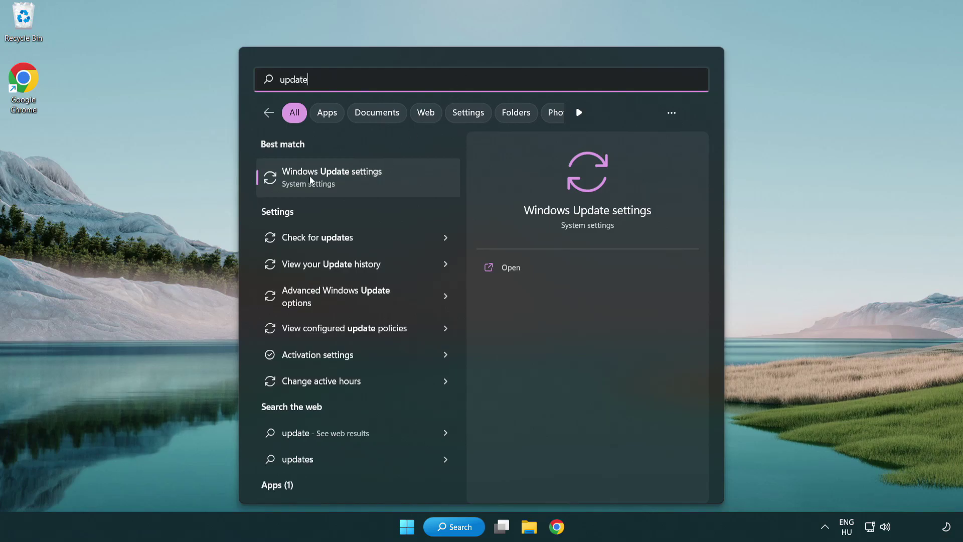
pyautogui.click(376, 185)
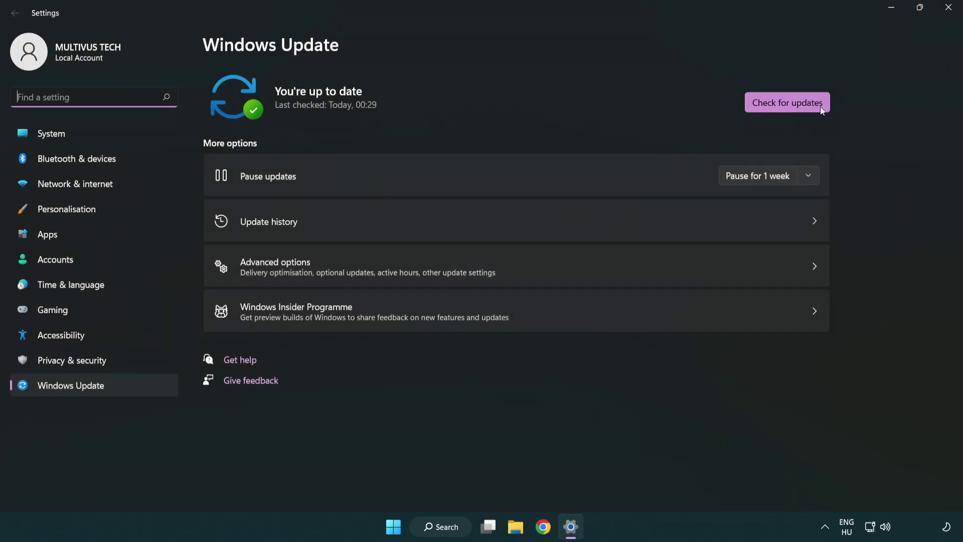
pyautogui.click(807, 107)
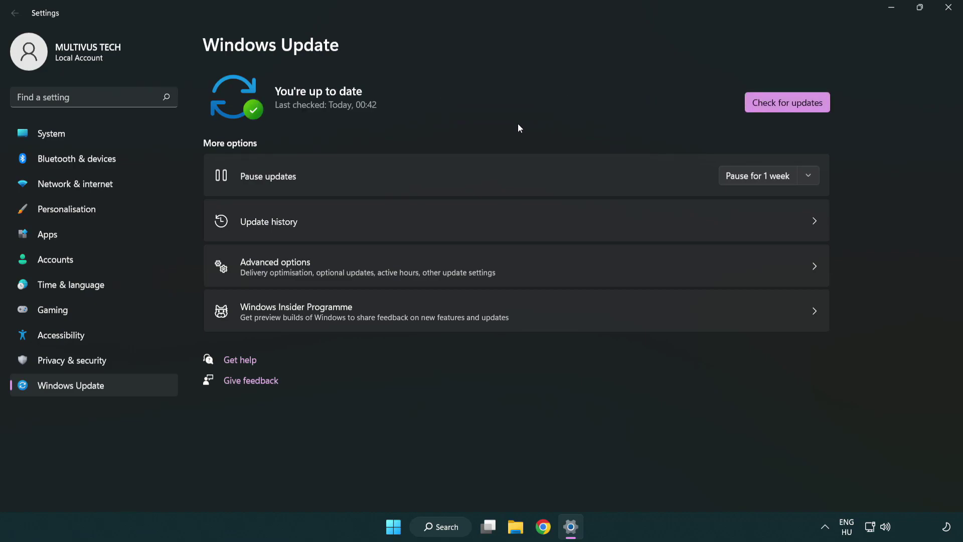
pyautogui.click(944, 14)
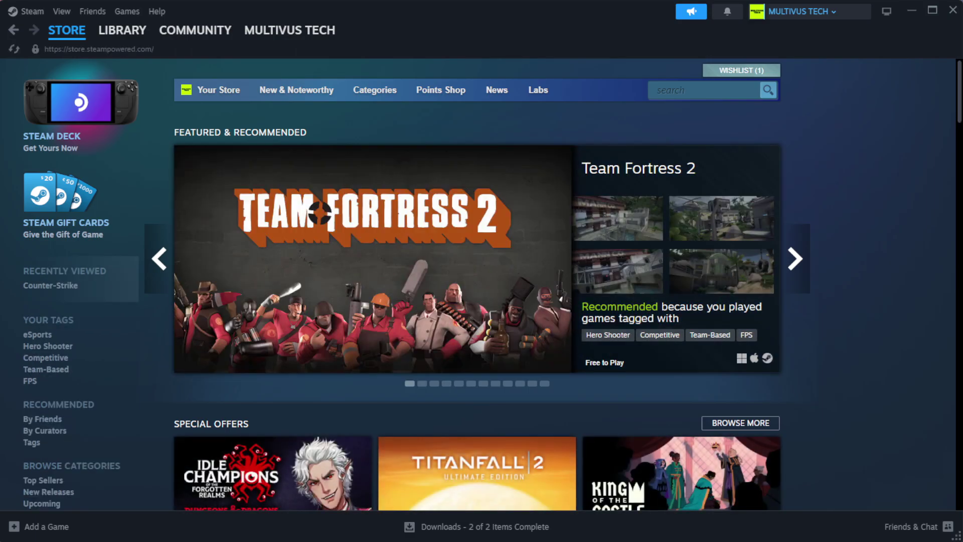
# Step: In the Steam library, verify the integrity of the installed files of the favorite game YOUR NOT WORKING GAME
pyautogui.moveTo(122, 37)
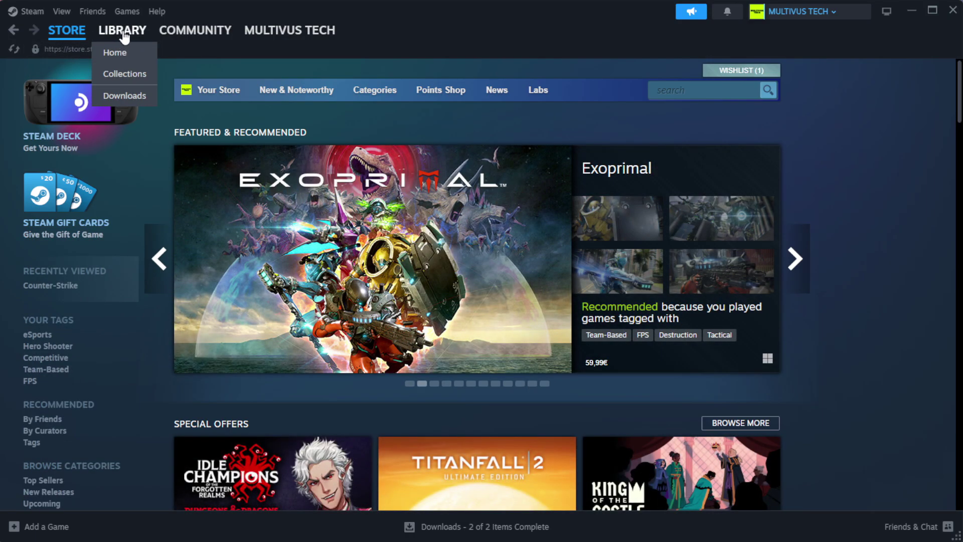
pyautogui.click(139, 54)
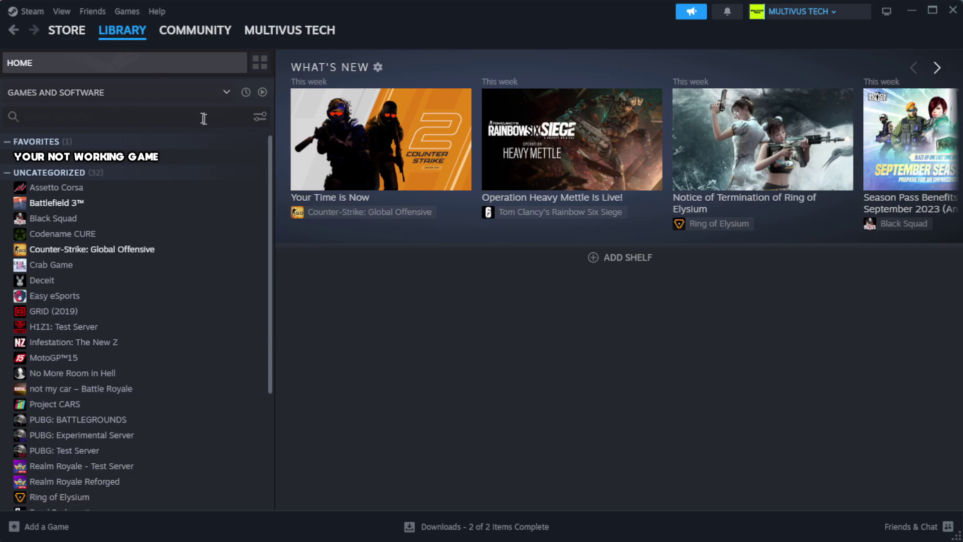
pyautogui.rightClick(236, 159)
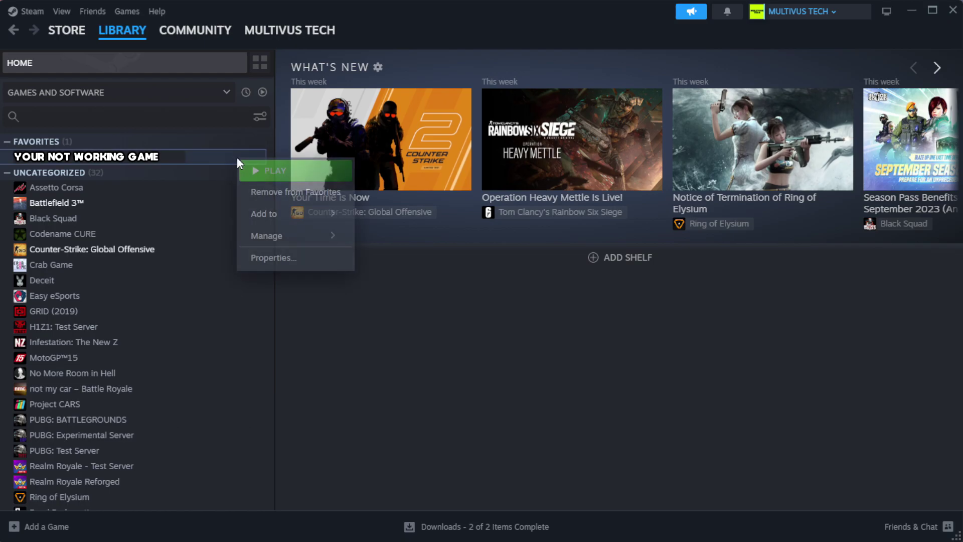
pyautogui.click(305, 262)
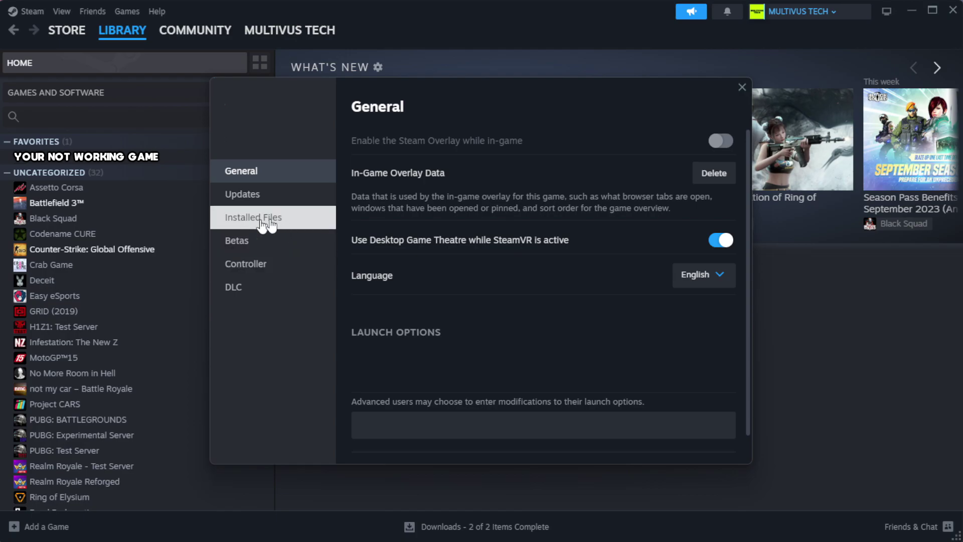
pyautogui.click(316, 228)
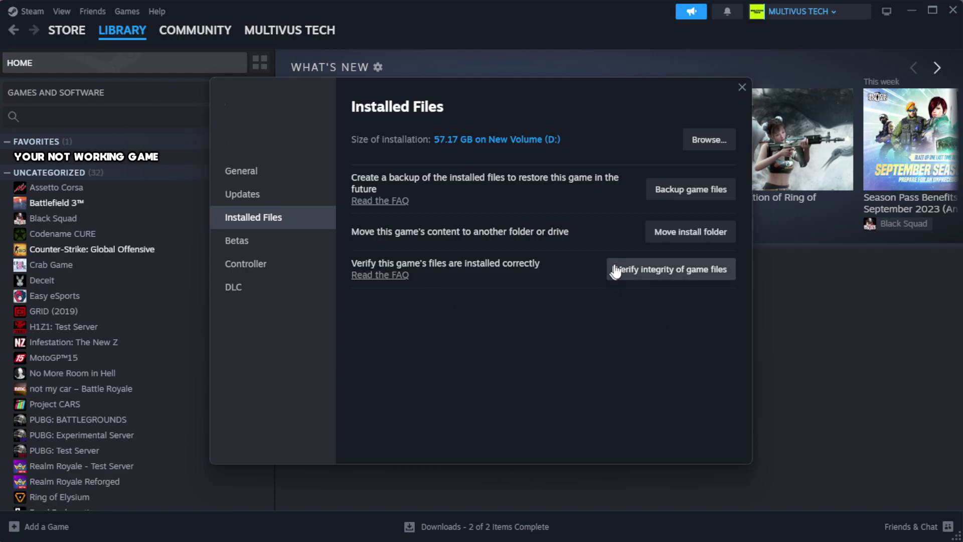
pyautogui.click(677, 279)
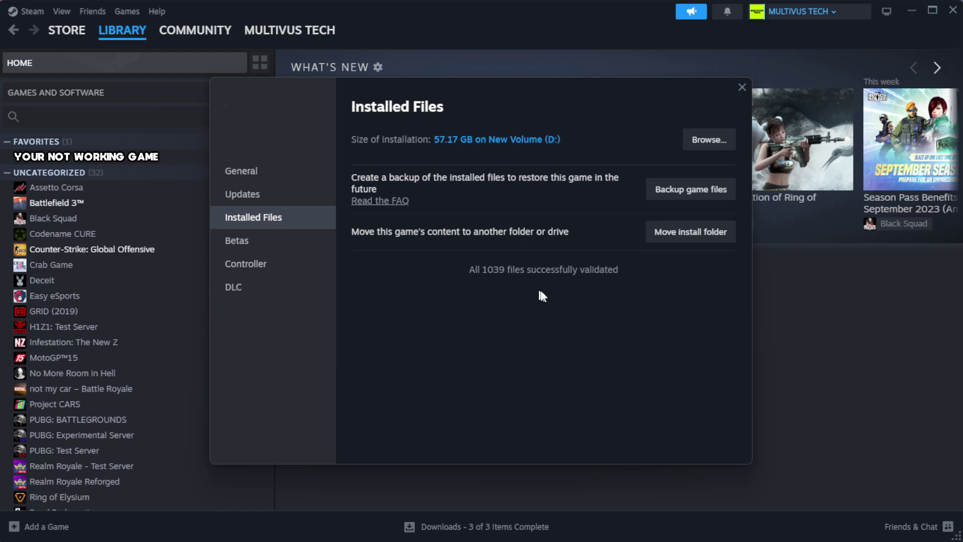
# Step: Browse to the game's installation folder and open the properties of the YOUR NOT WORKING GAME shortcut
pyautogui.click(708, 140)
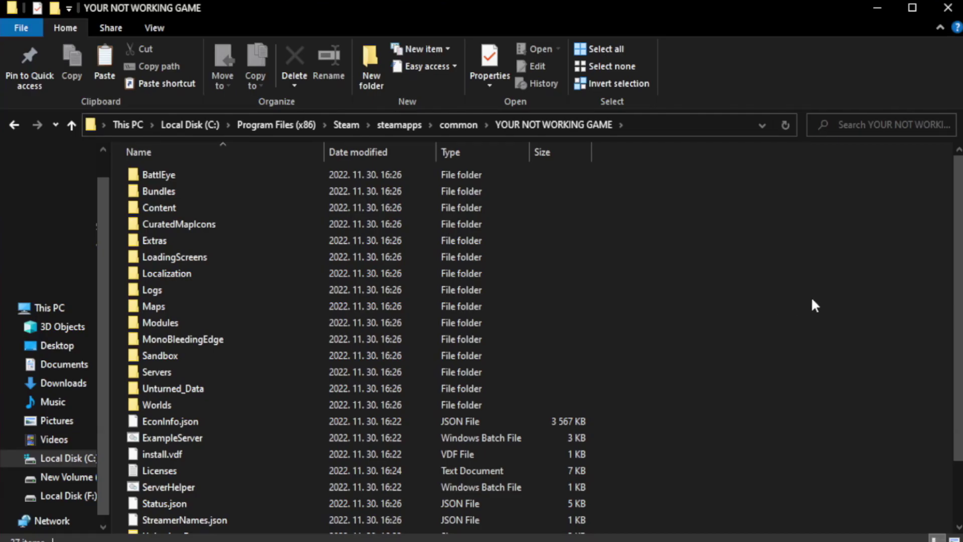
pyautogui.moveTo(956, 274); pyautogui.dragTo(958, 334)
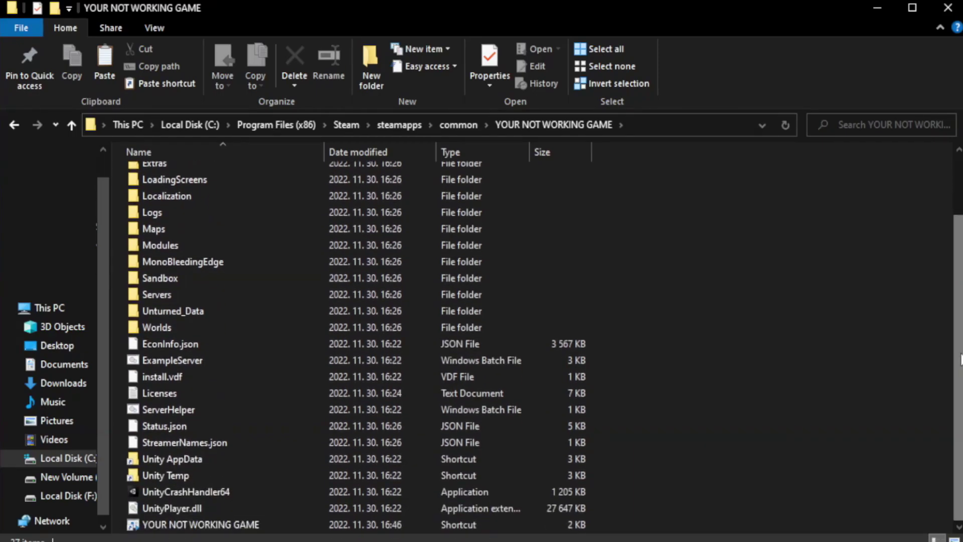
pyautogui.click(384, 525)
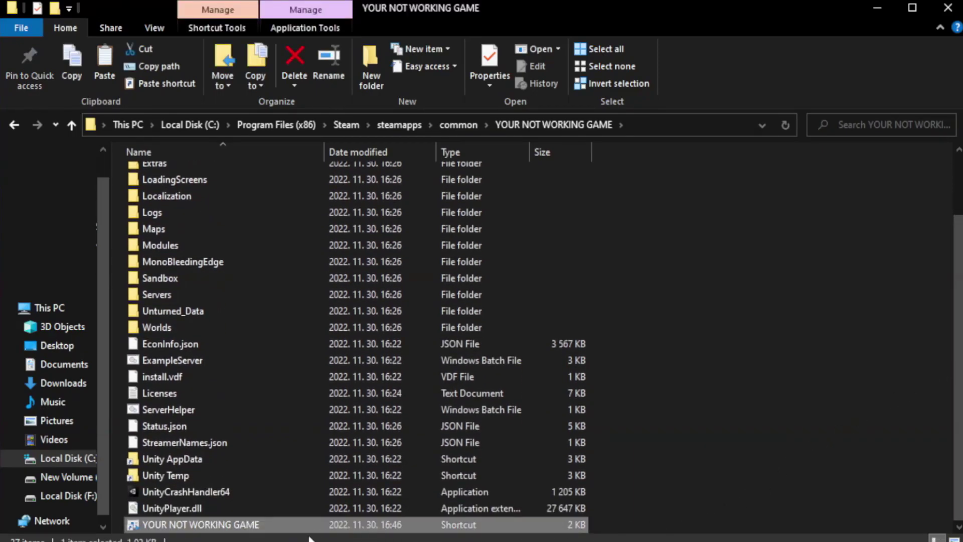
pyautogui.rightClick(322, 526)
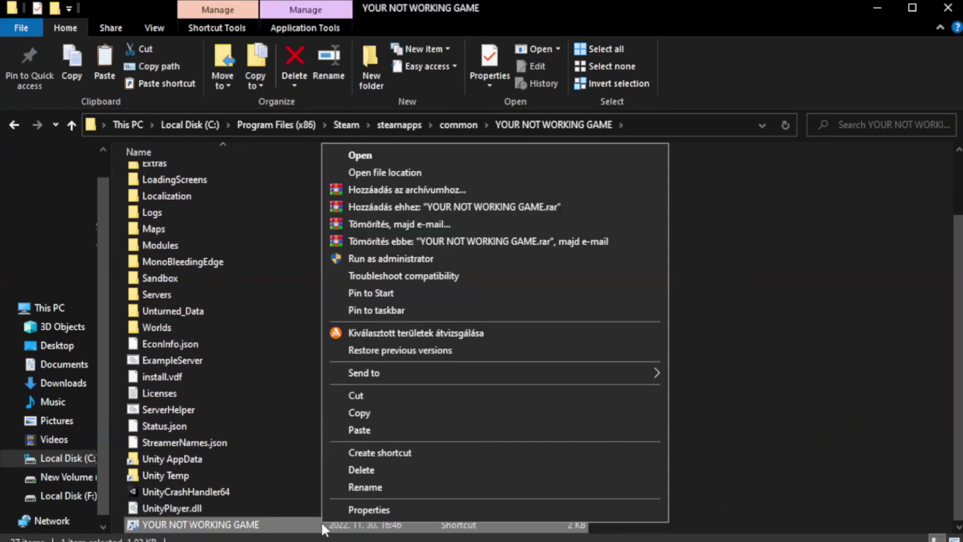
pyautogui.click(492, 510)
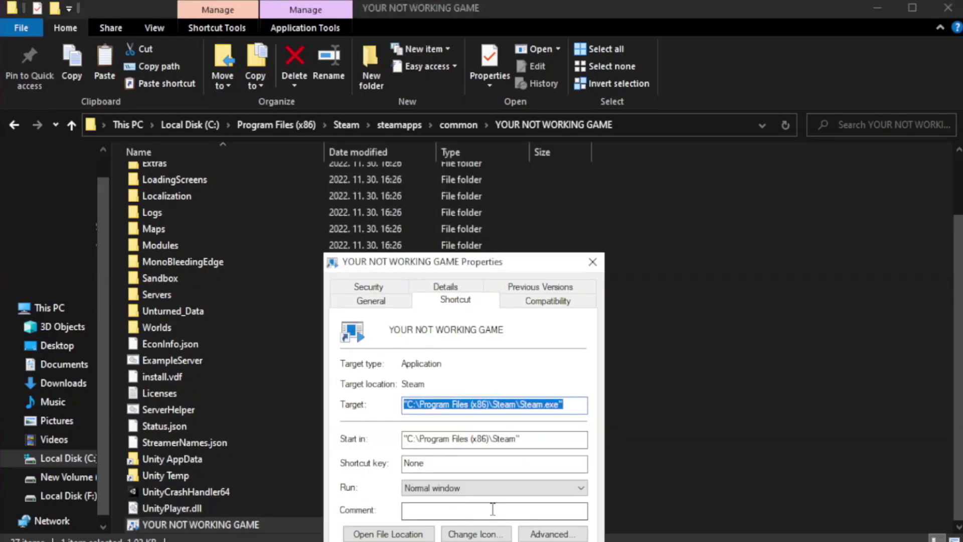
pyautogui.moveTo(482, 266); pyautogui.dragTo(483, 98)
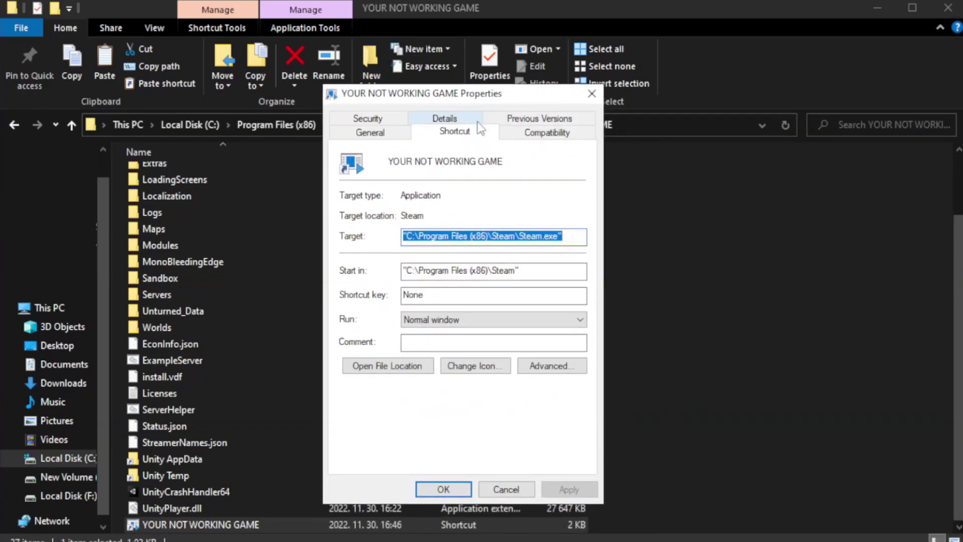
# Step: Enable compatibility mode for the game shortcut and set it to Windows 8
pyautogui.click(544, 133)
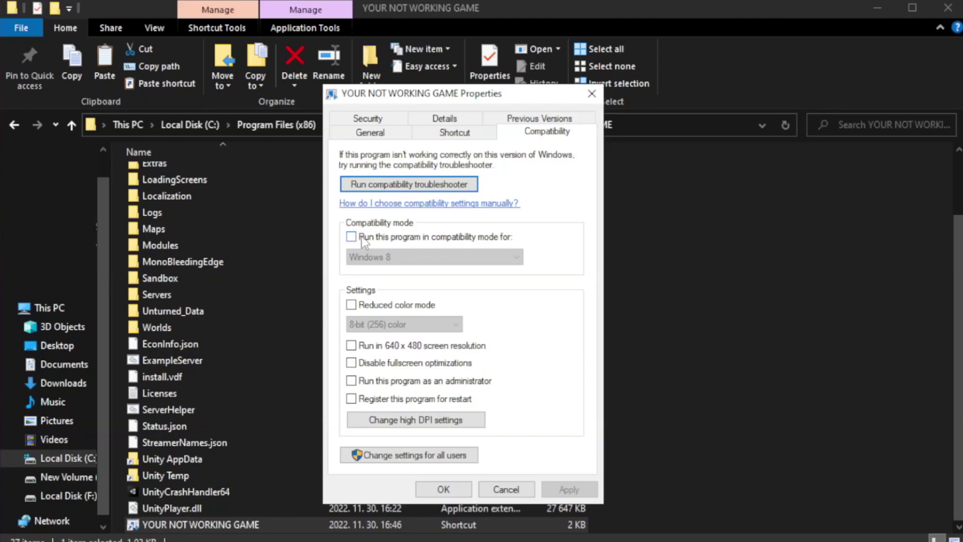
pyautogui.click(381, 238)
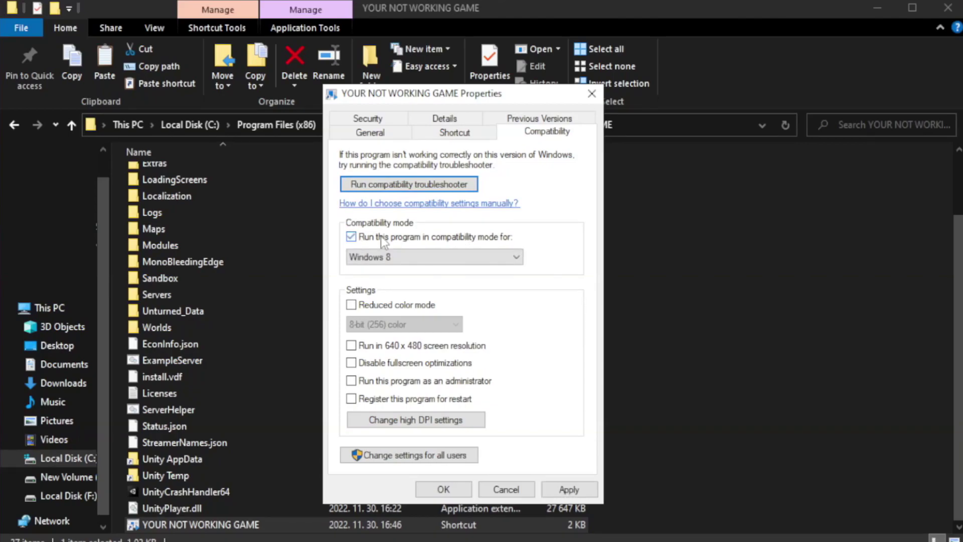
pyautogui.click(434, 257)
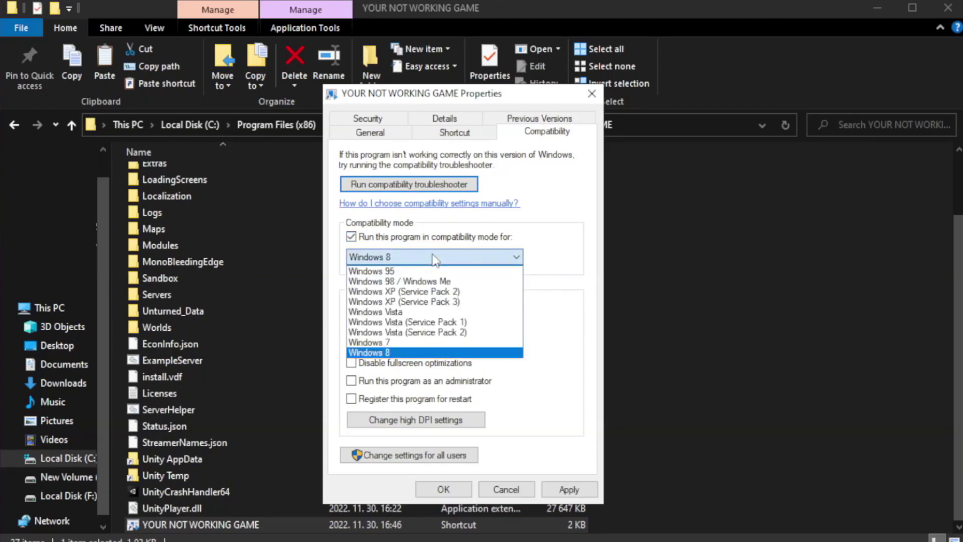
pyautogui.click(408, 352)
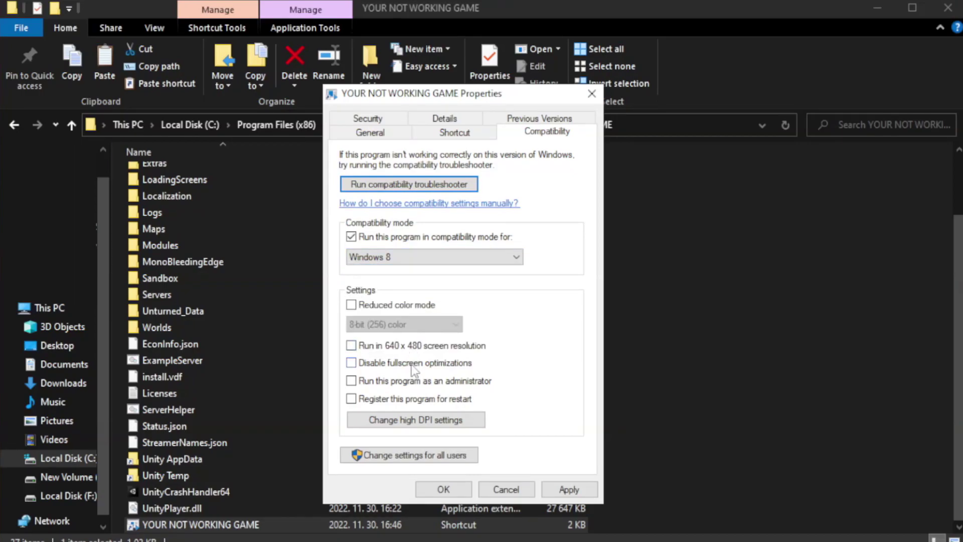
# Step: Disable fullscreen optimizations and enable running the game as an administrator, apply the settings, and close the properties and the folder
pyautogui.click(376, 366)
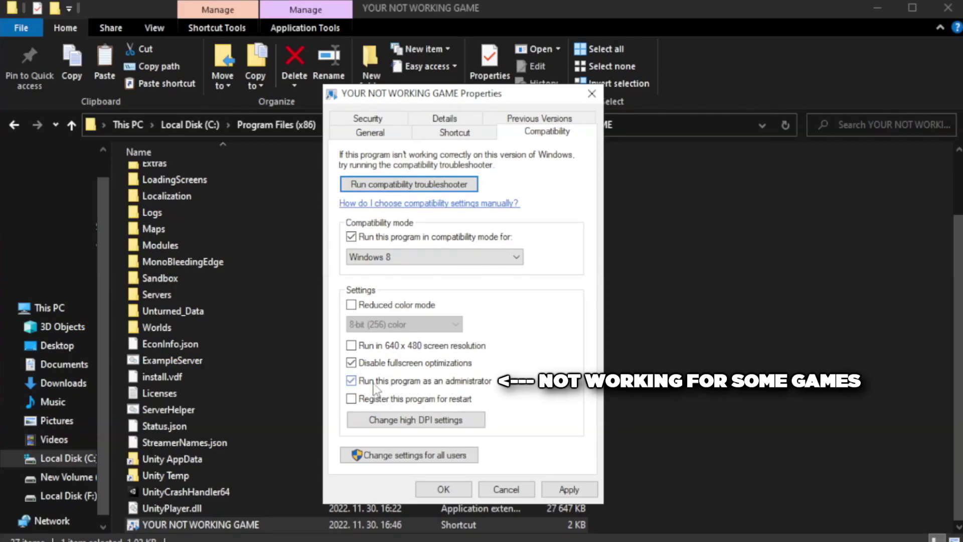
pyautogui.click(570, 486)
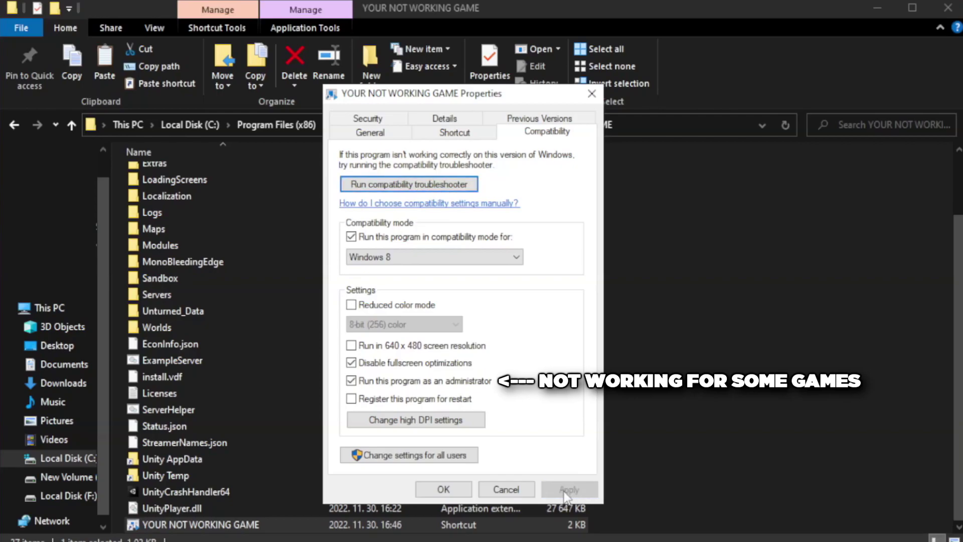
pyautogui.click(442, 490)
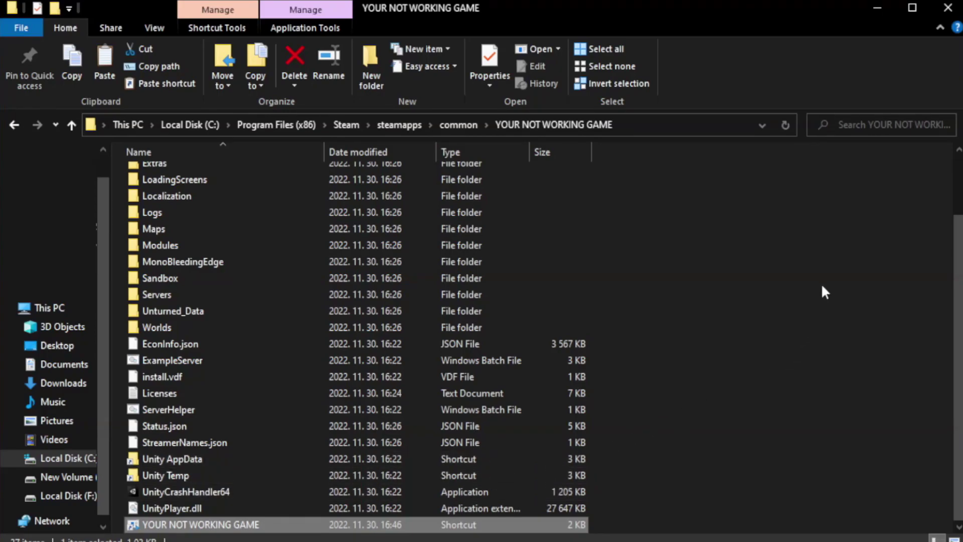
pyautogui.click(946, 10)
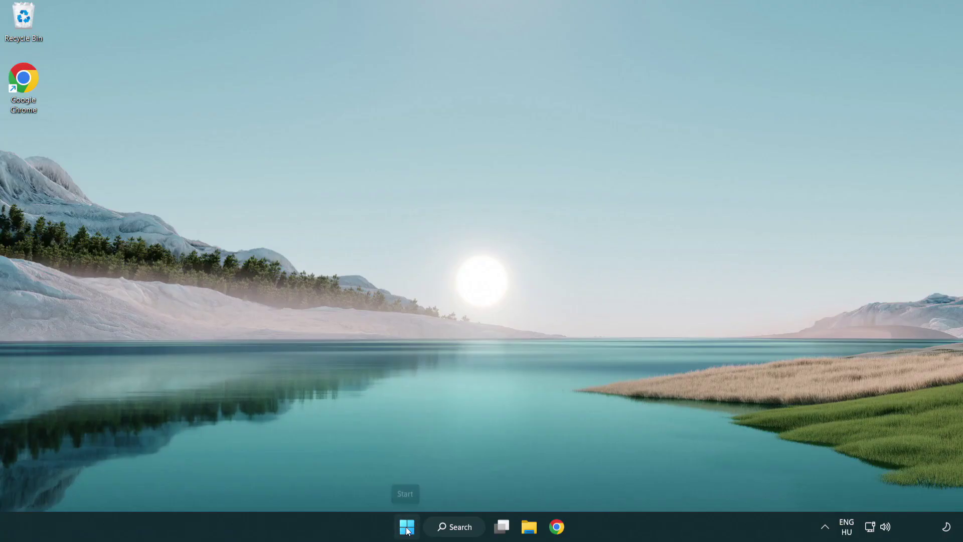
# Step: Show the startup apps in Task Manager and disable Terminal and Phone Link
pyautogui.rightClick(406, 529)
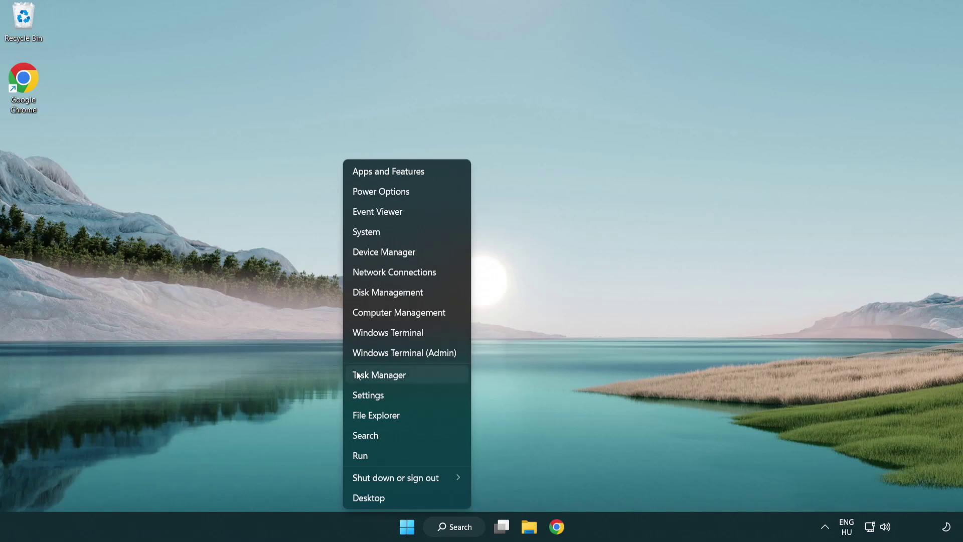
pyautogui.click(425, 375)
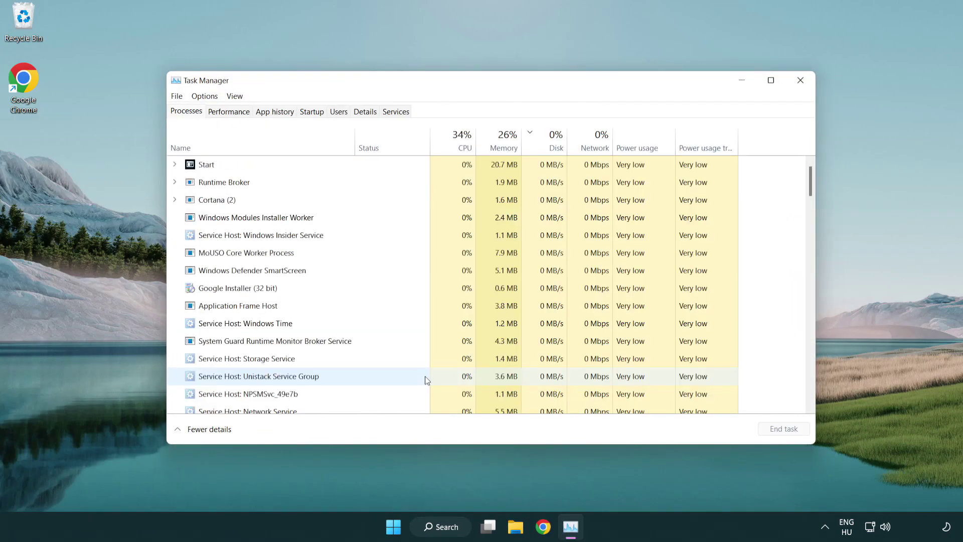
pyautogui.click(313, 112)
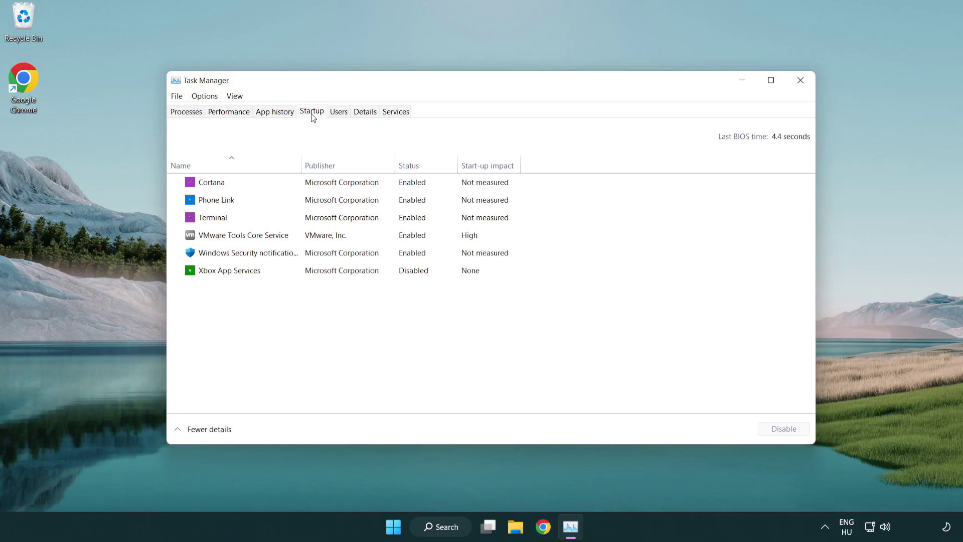
pyautogui.click(316, 219)
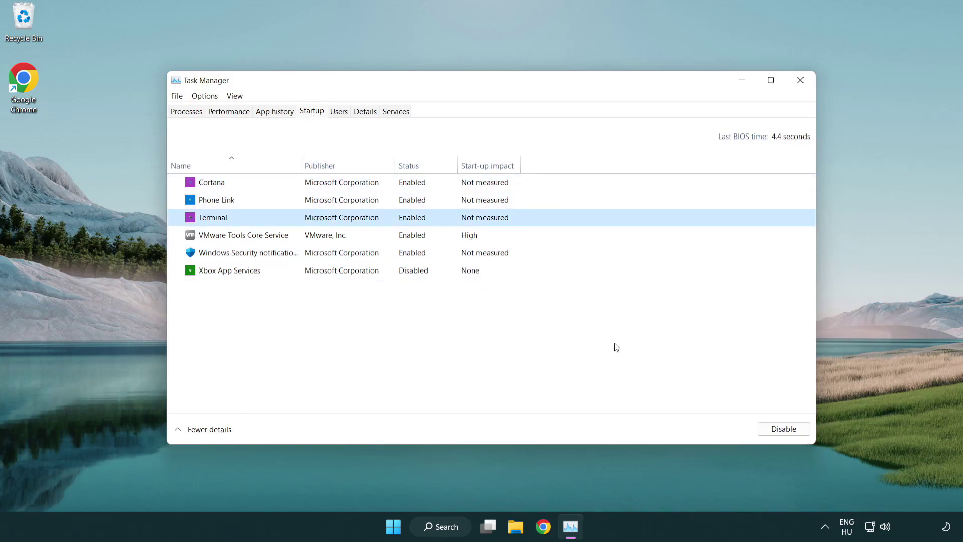
pyautogui.click(769, 428)
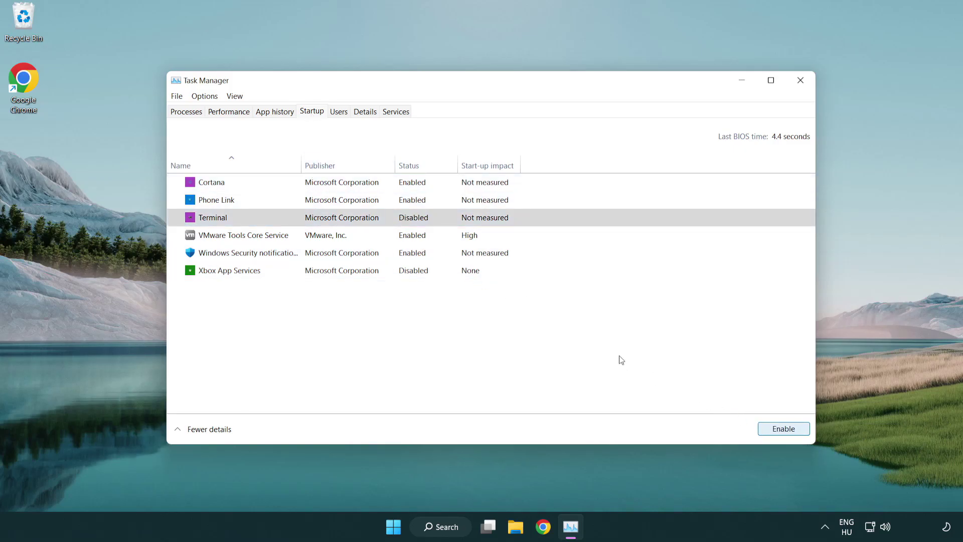
pyautogui.click(401, 202)
pyautogui.click(784, 430)
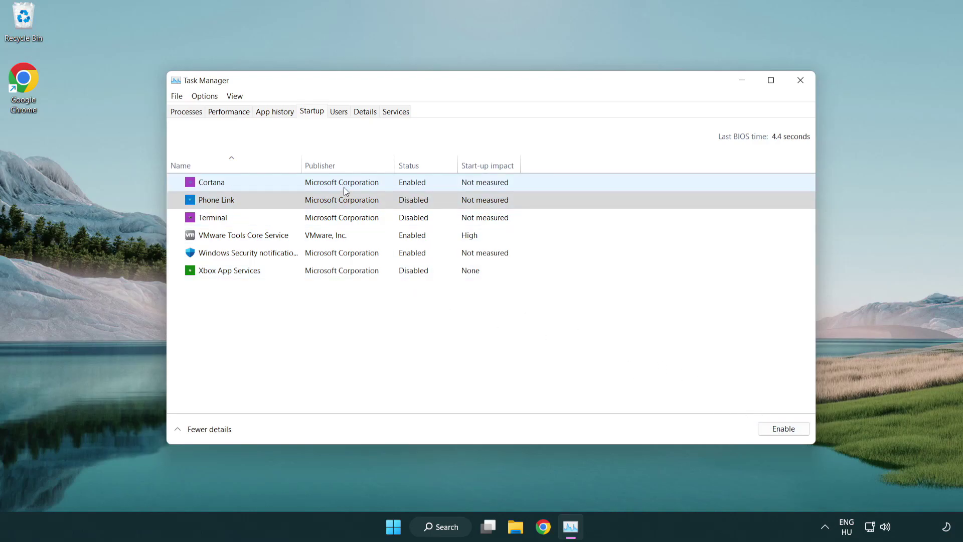
# Step: Disable Cortana and the Windows Security notification entry at startup, and close Task Manager
pyautogui.click(344, 188)
pyautogui.click(773, 427)
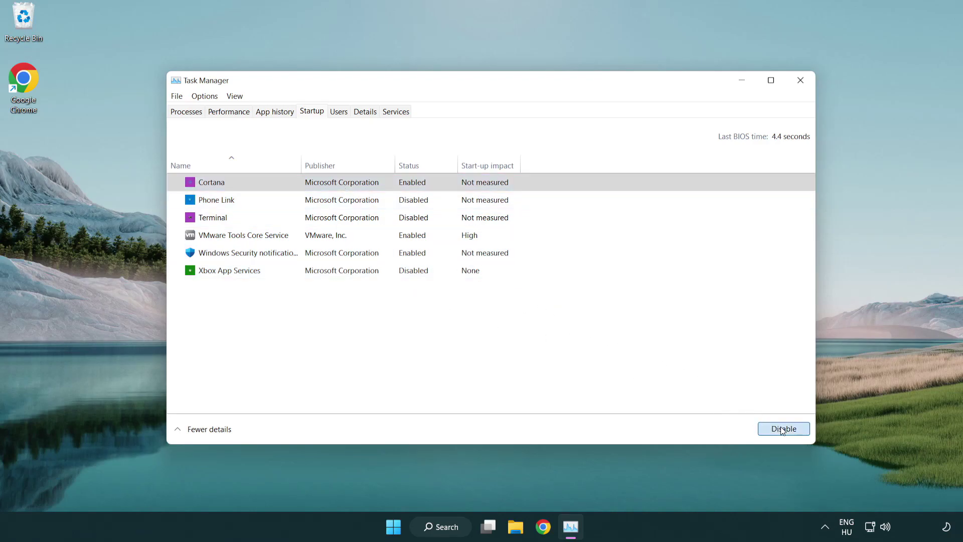
pyautogui.click(458, 256)
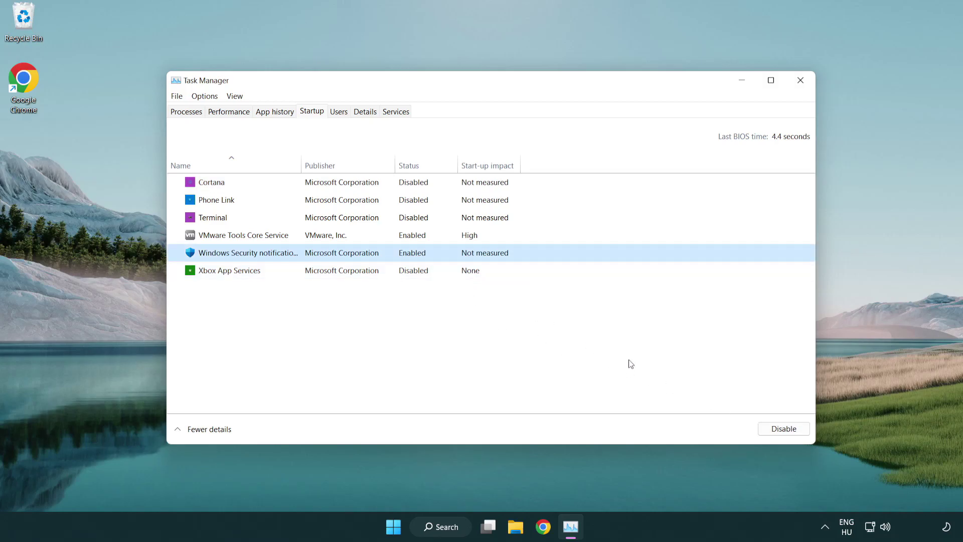
pyautogui.click(779, 429)
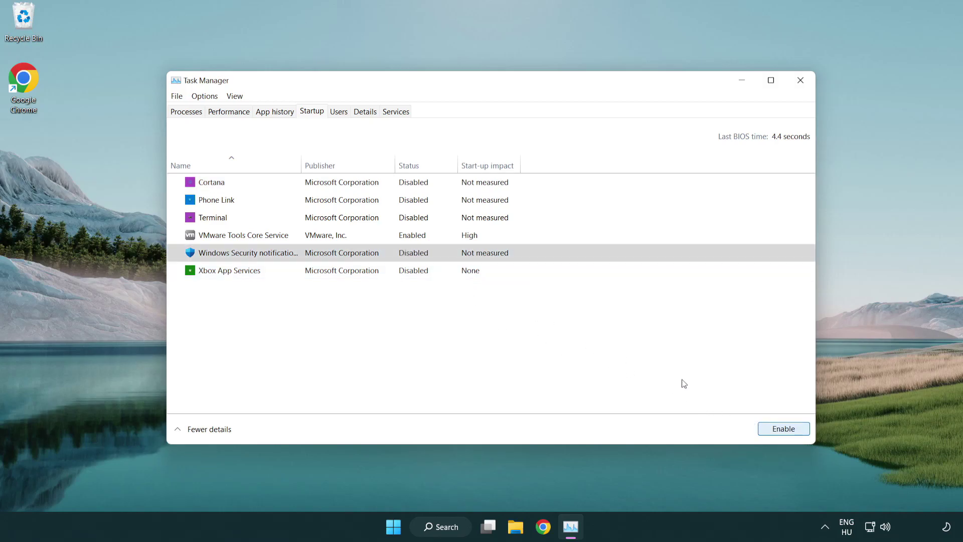
pyautogui.click(801, 83)
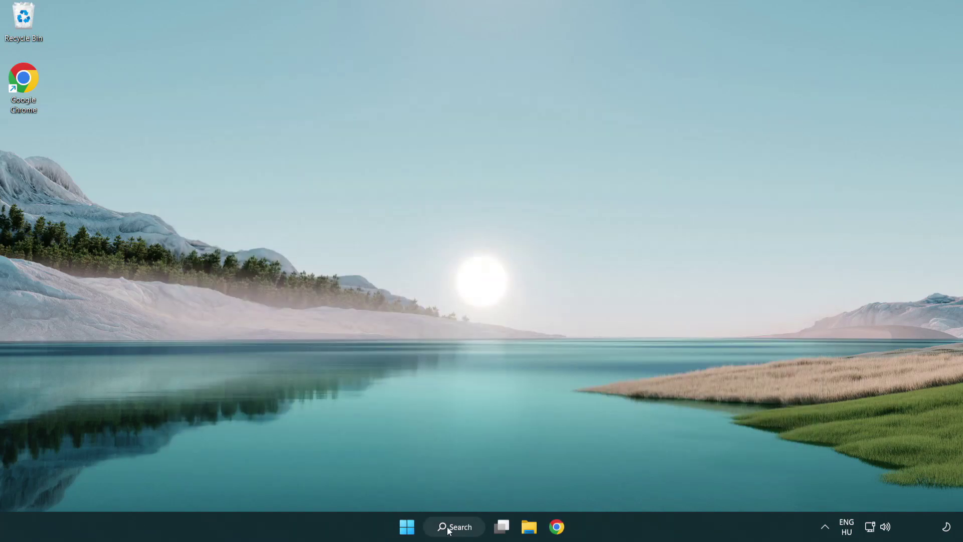
# Step: Search Windows for "security" and open the Windows Security app
pyautogui.click(458, 532)
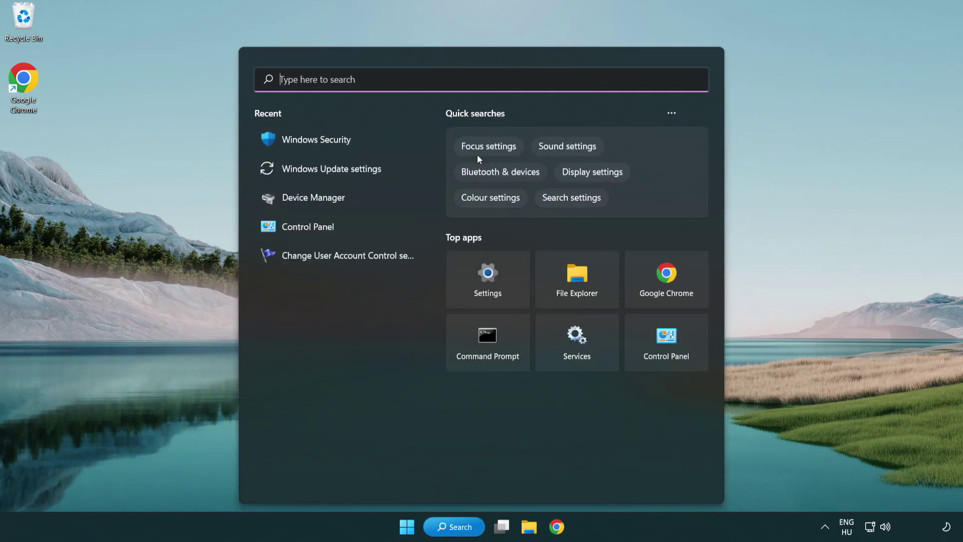
pyautogui.write('sec')
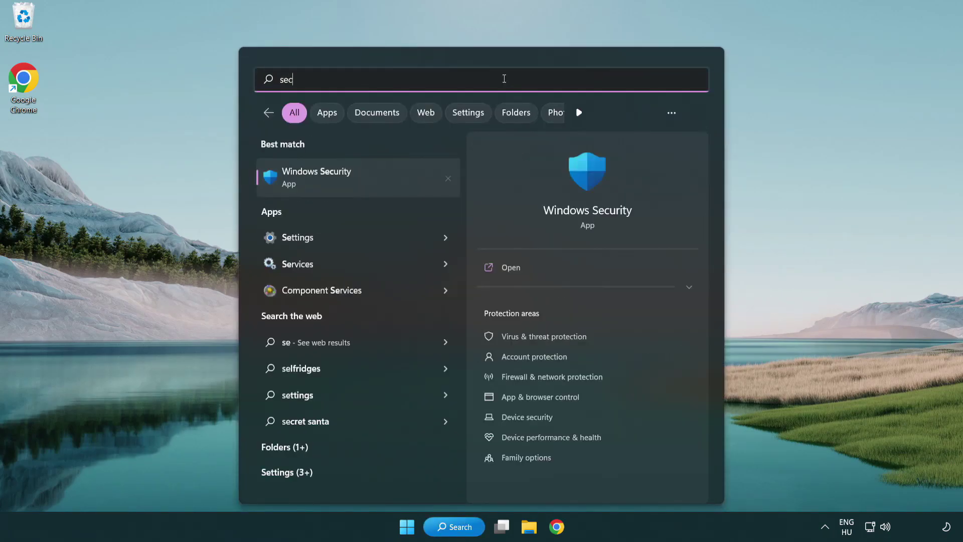
pyautogui.write('uri')
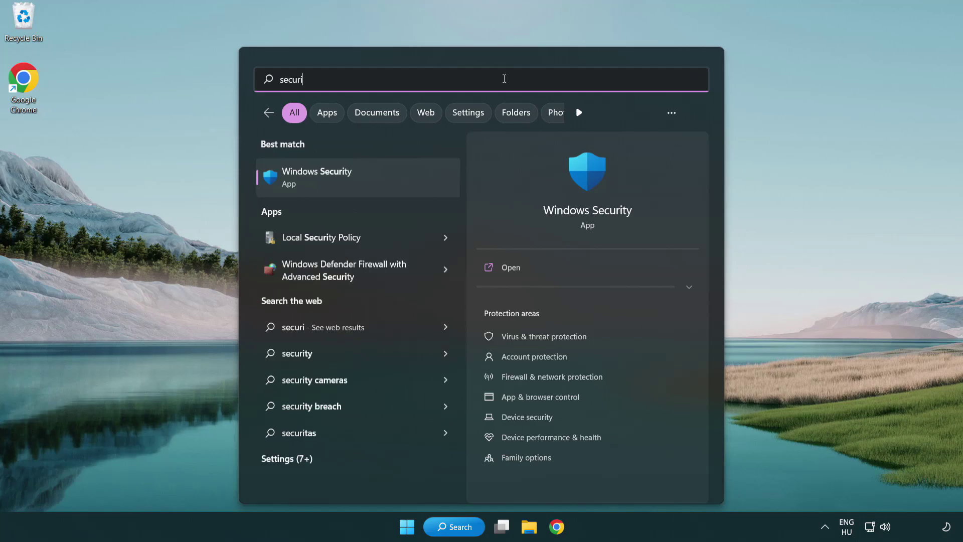
pyautogui.write('ty')
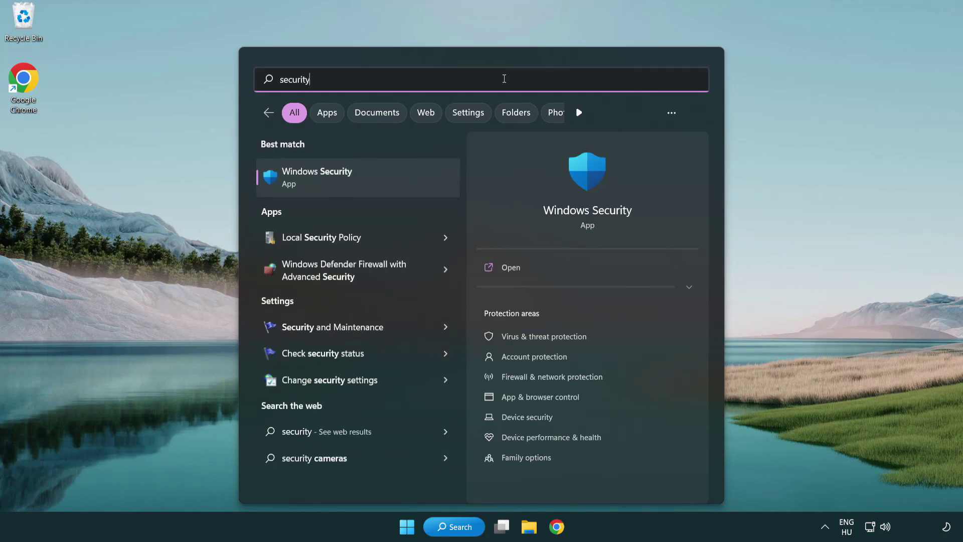
pyautogui.click(394, 183)
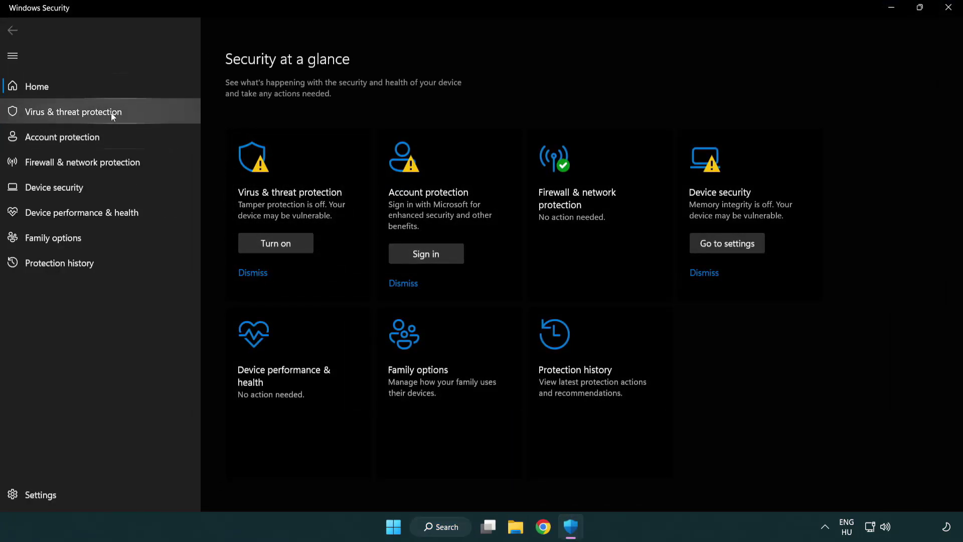
# Step: Open the list of Microsoft Defender Antivirus exclusions within the virus and threat protection settings
pyautogui.click(145, 115)
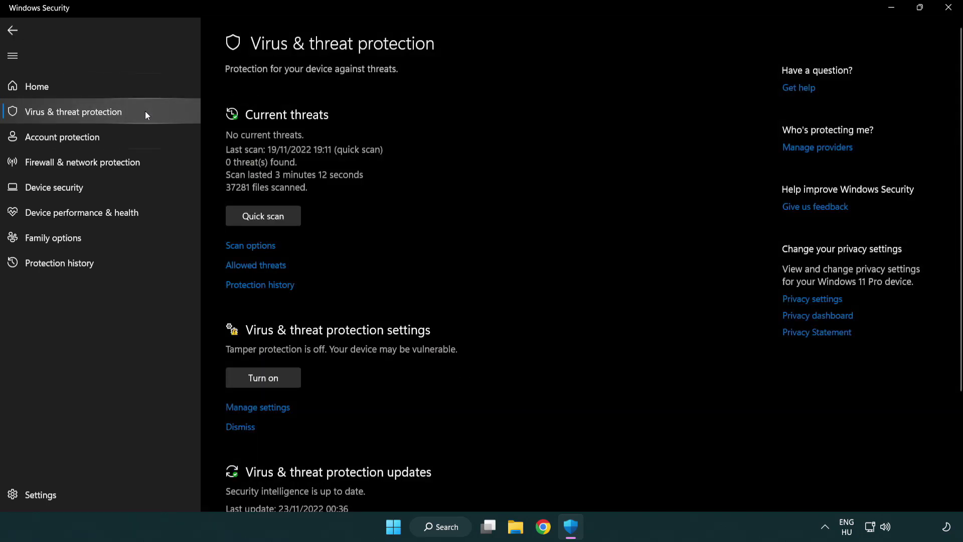
pyautogui.scroll(-3, 278, 205)
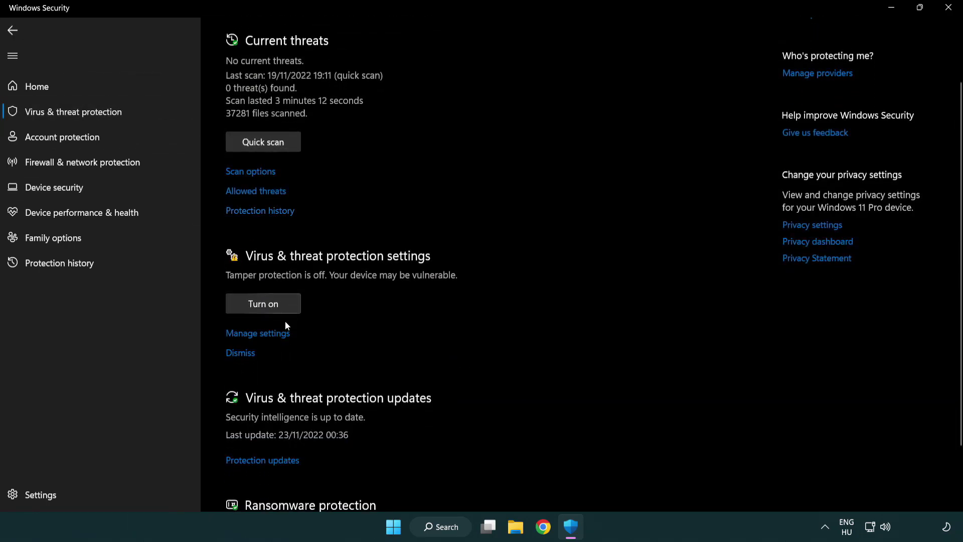
pyautogui.click(256, 334)
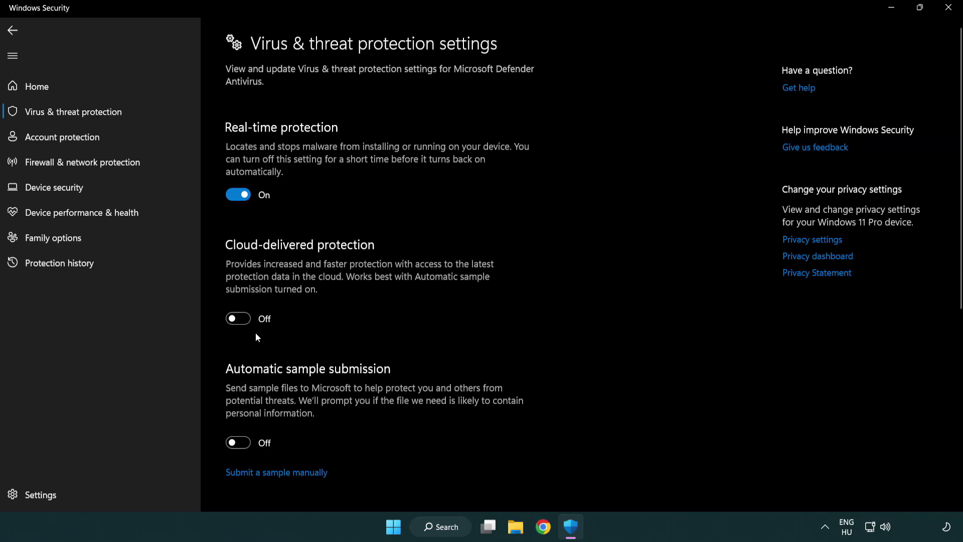
pyautogui.scroll(-5, 256, 334)
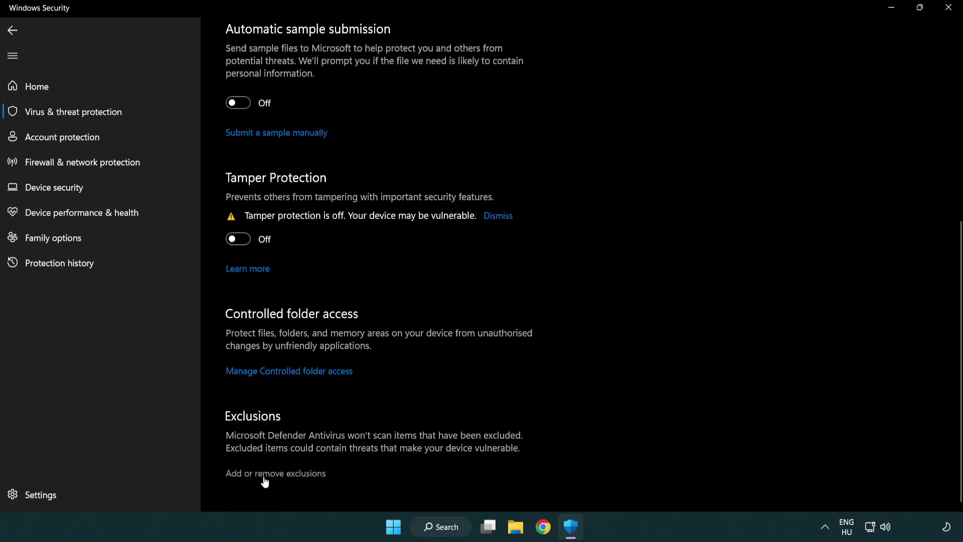
pyautogui.click(280, 474)
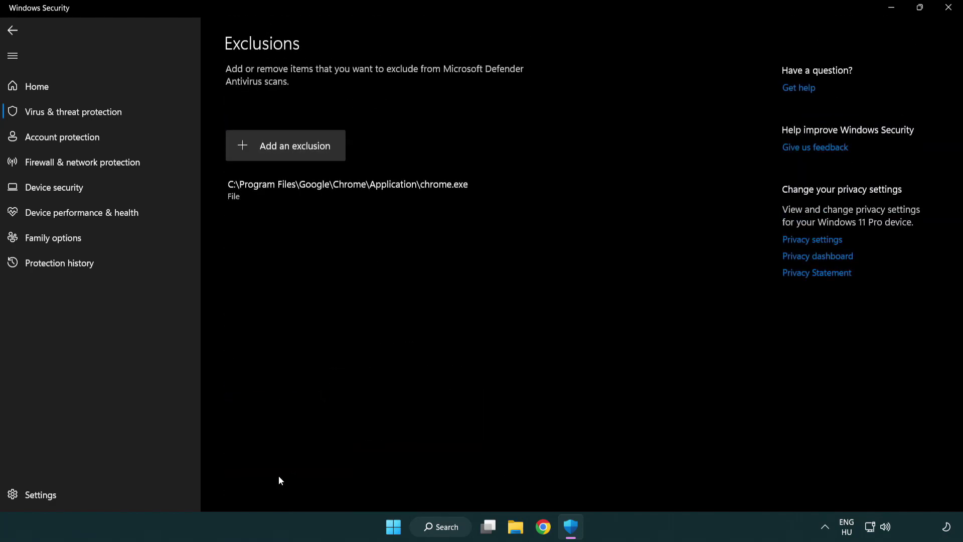
# Step: Add a file exclusion for the NOT WORKING APP shortcut in C:\Program Files (x86)\NOT WORKING APP, and close Windows Security
pyautogui.click(289, 151)
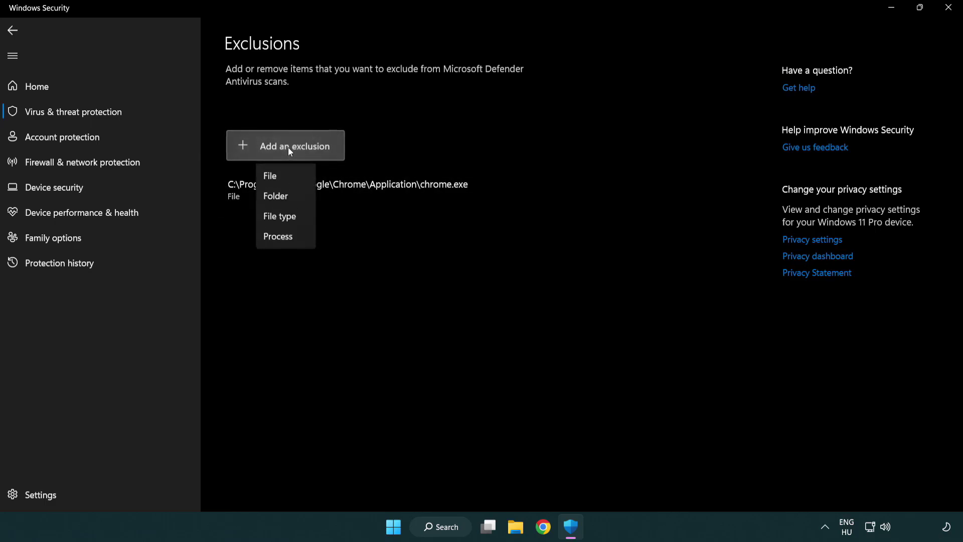
pyautogui.click(291, 180)
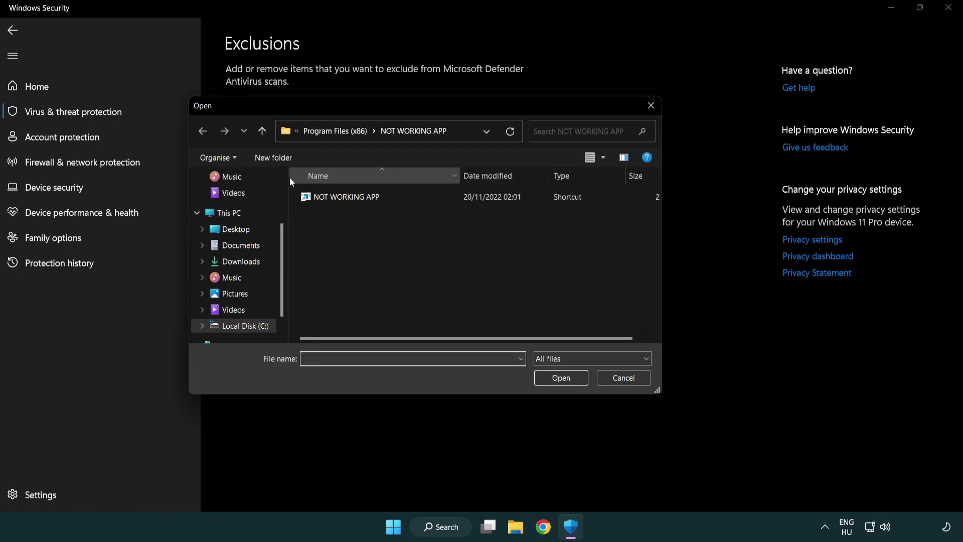
pyautogui.click(327, 133)
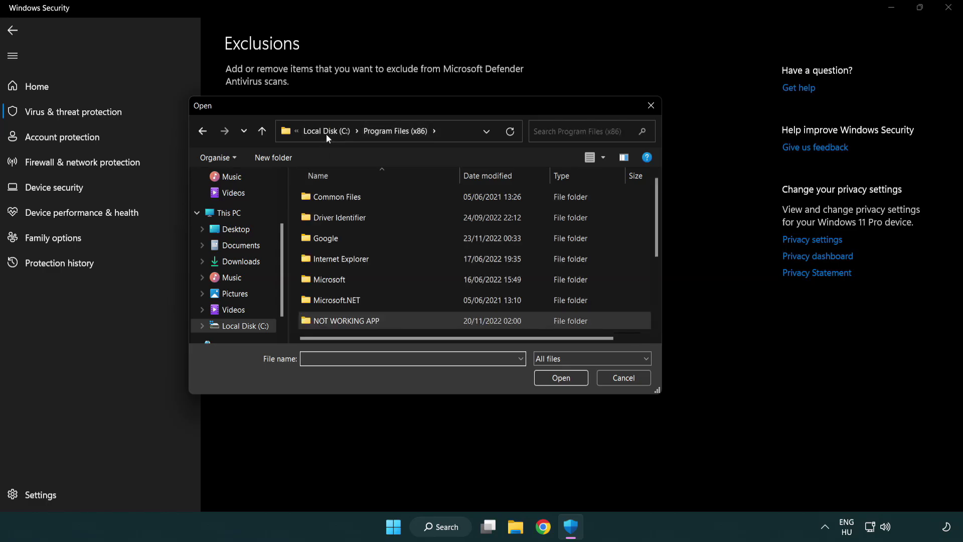
pyautogui.click(326, 134)
pyautogui.click(326, 133)
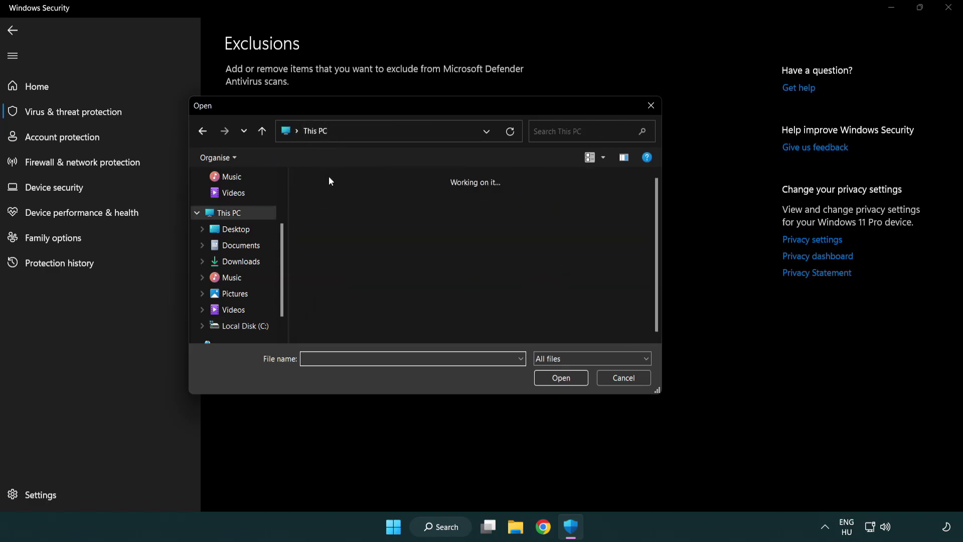
pyautogui.doubleClick(351, 333)
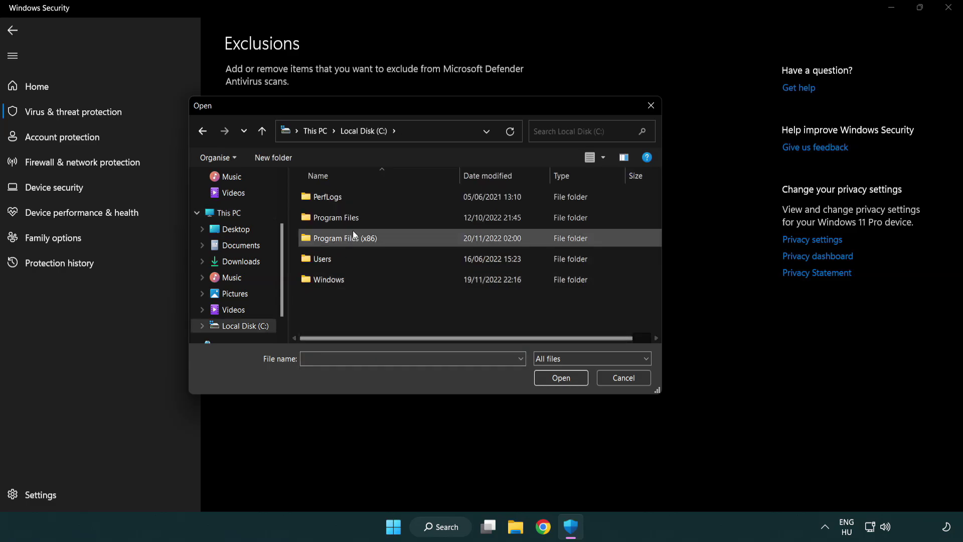
pyautogui.doubleClick(351, 236)
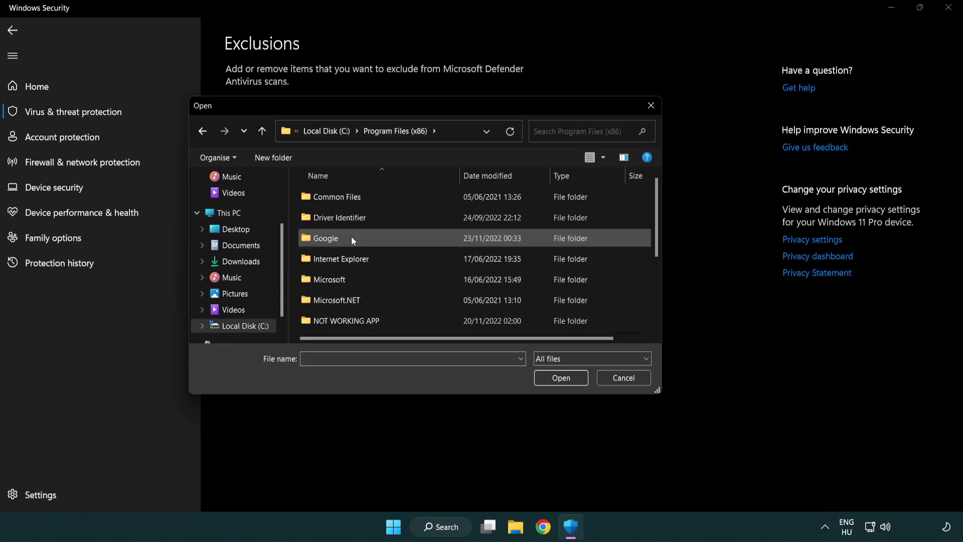
pyautogui.doubleClick(359, 322)
pyautogui.click(341, 197)
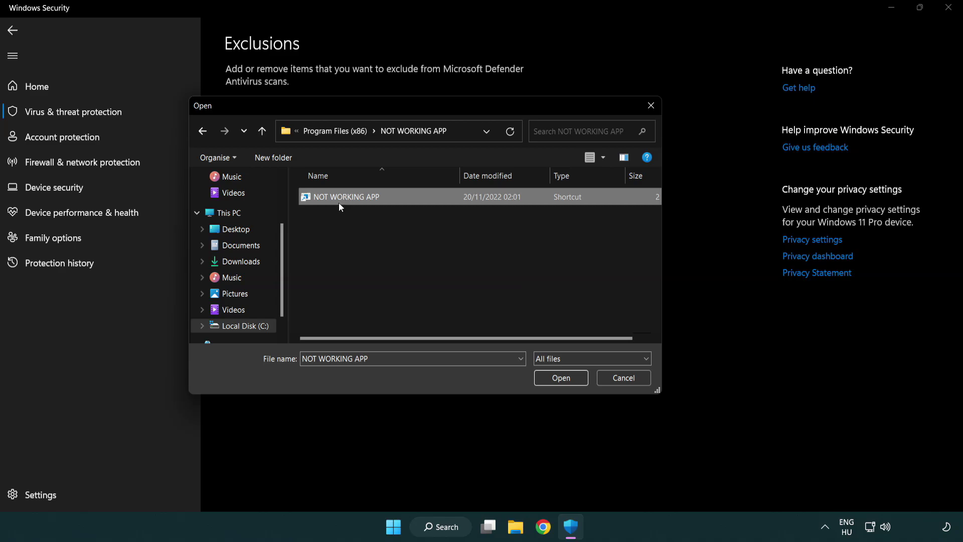
pyautogui.click(560, 378)
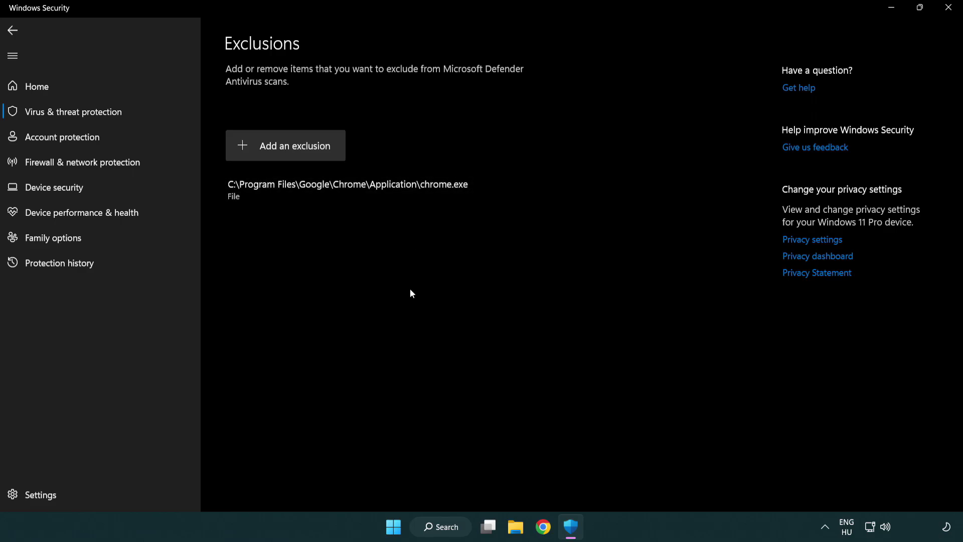
pyautogui.click(949, 8)
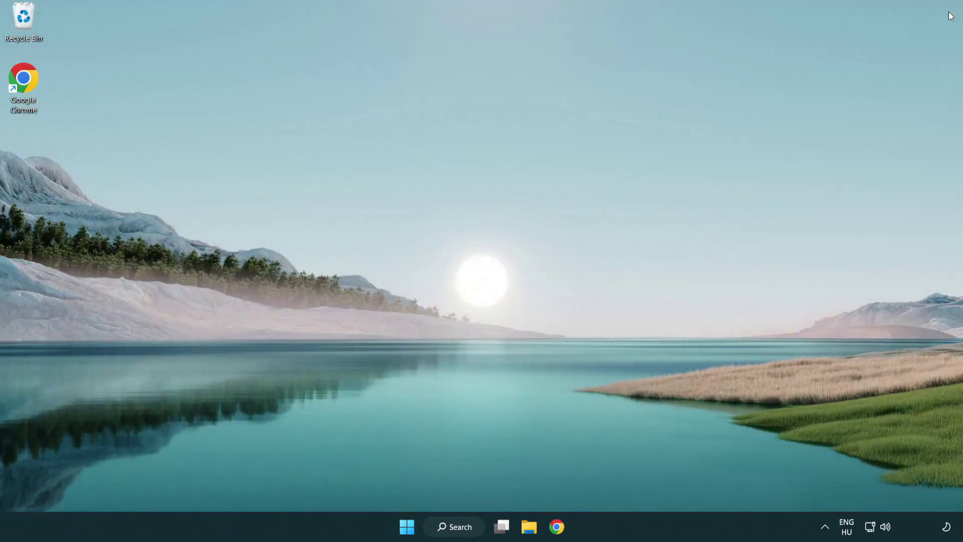
# Step: Open the computer's power options for a restart
pyautogui.click(407, 526)
pyautogui.click(638, 482)
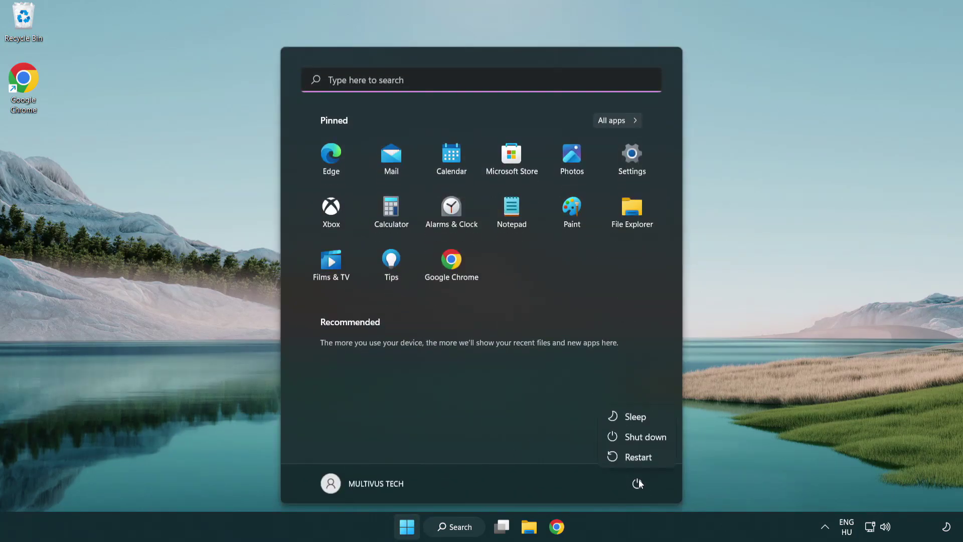